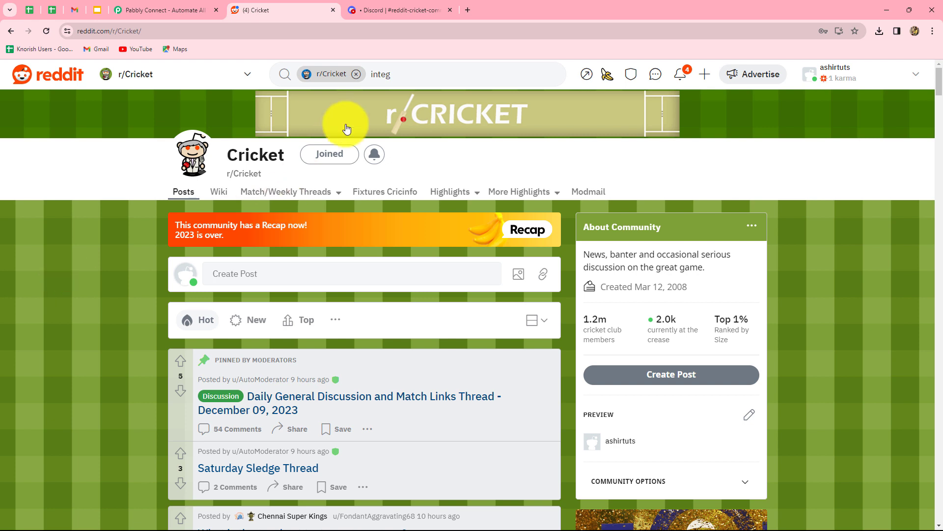
# Switch to the Discord tab showing the #reddit-cricket-community channel's bot message.
pyautogui.click(385, 12)
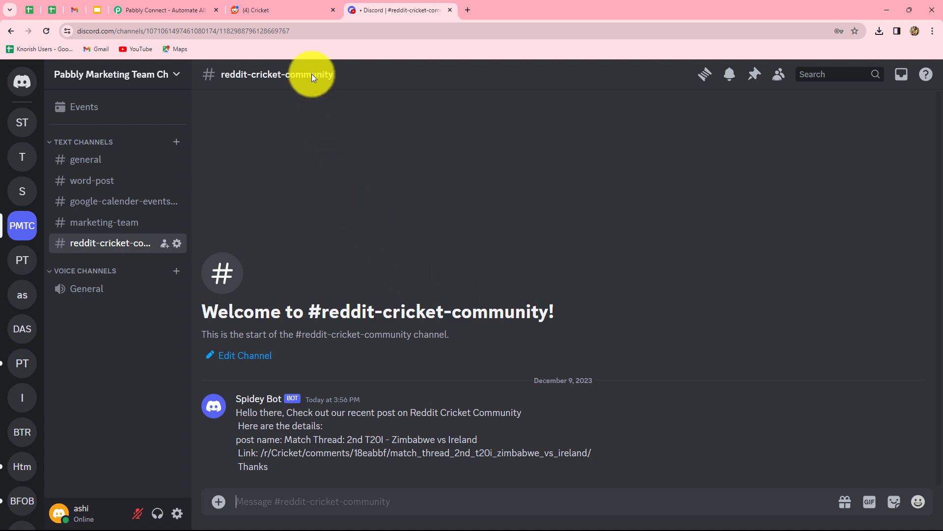
# Move from Discord through the Reddit tab to the Pabbly Connect homepage.
pyautogui.click(290, 11)
pyautogui.click(196, 8)
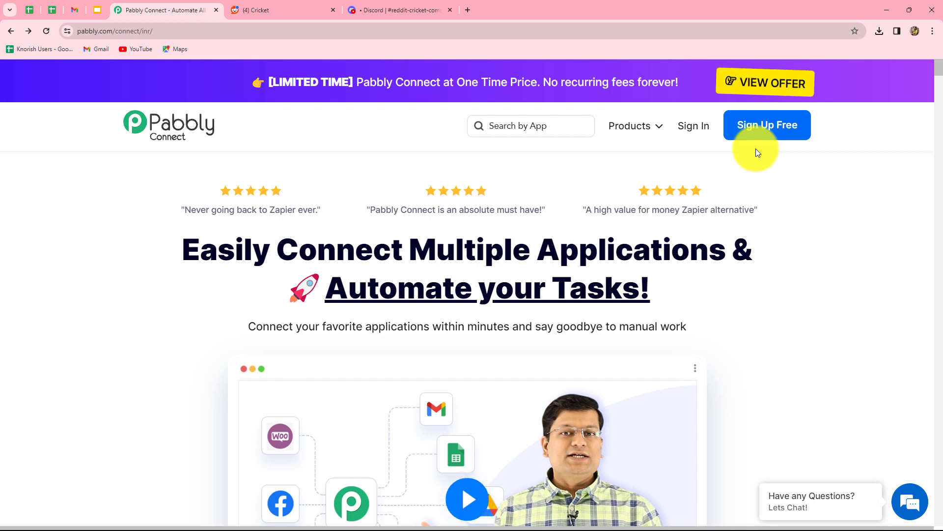
# Sign in and launch Pabbly Connect from All Apps, reaching the empty dashboard.
pyautogui.click(691, 129)
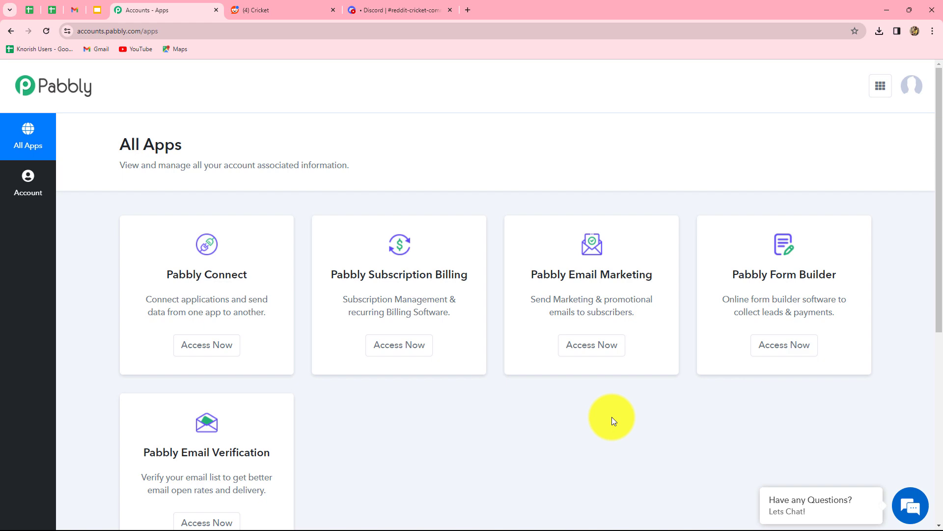
pyautogui.click(222, 350)
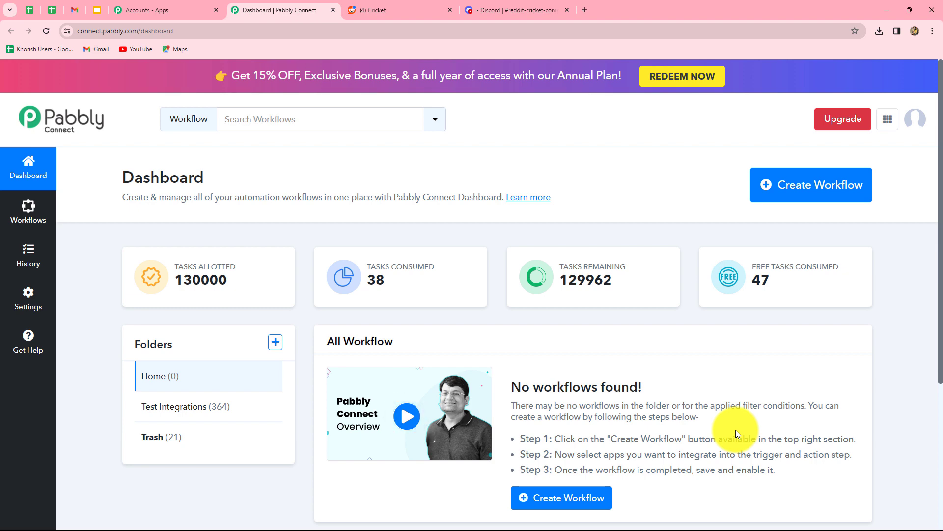
pyautogui.scroll(-3, 736, 433)
pyautogui.scroll(2, 735, 430)
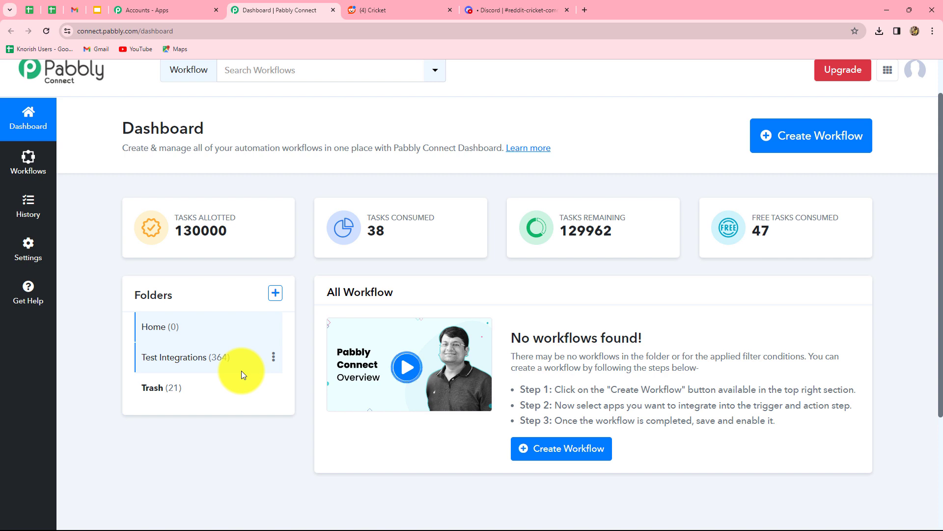
# Create the workflow 'Send Discord Channel Message for New Reddit Post' under Test Integrations.
pyautogui.click(827, 146)
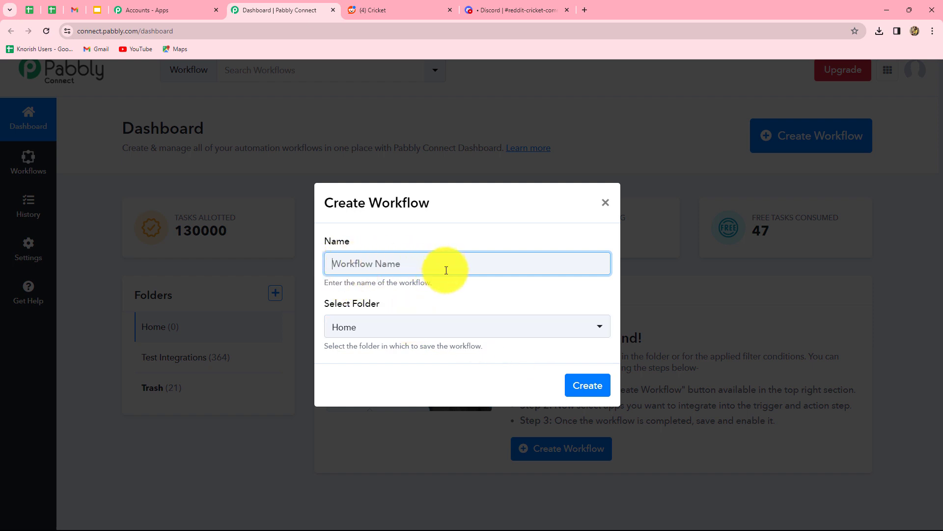
pyautogui.write('Send Discord Channel Message for New Reddit Post')
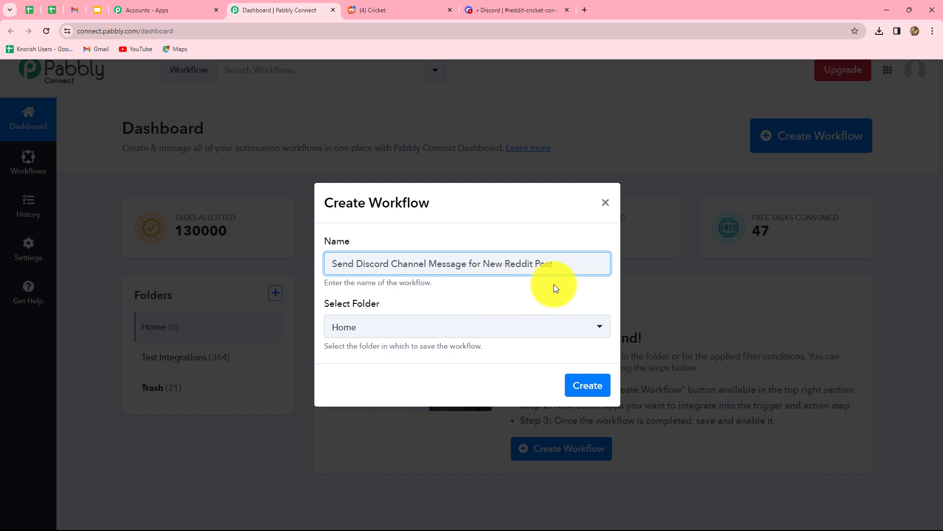
pyautogui.click(426, 331)
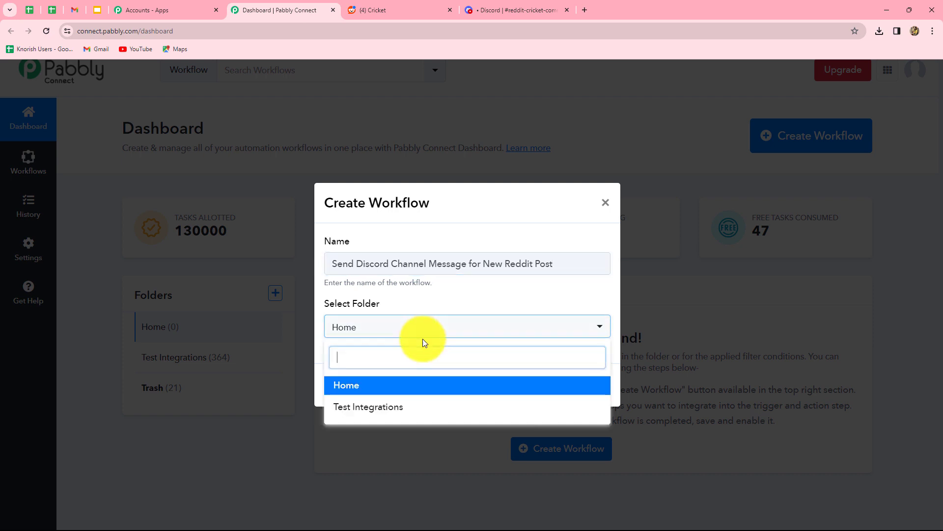
pyautogui.click(388, 414)
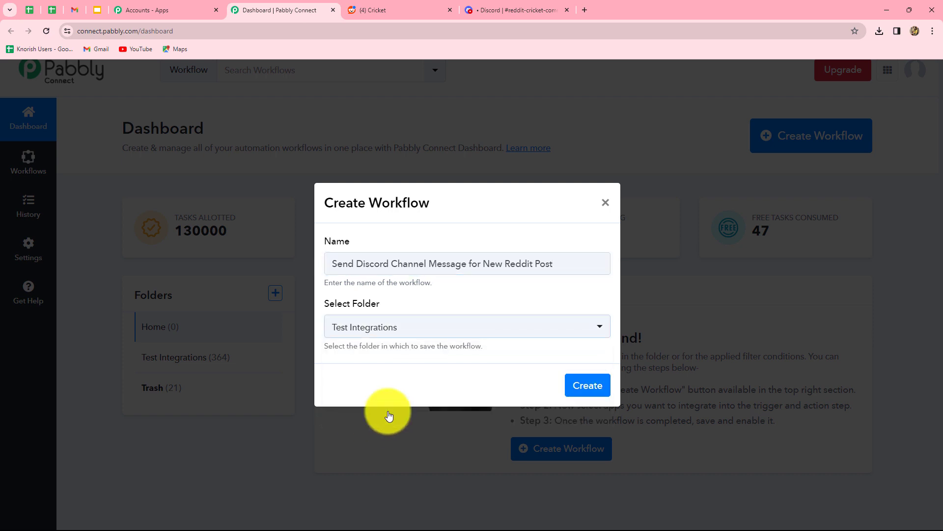
pyautogui.click(580, 389)
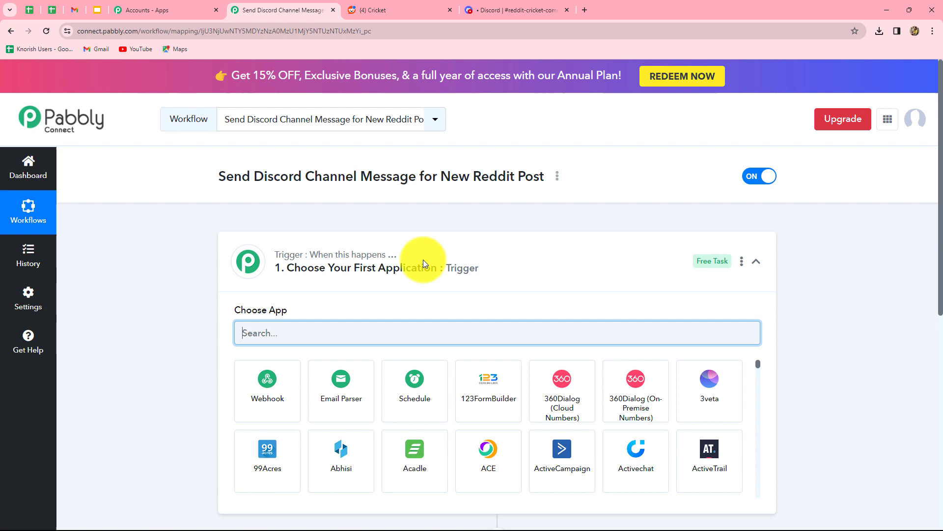
pyautogui.scroll(-3, 900, 329)
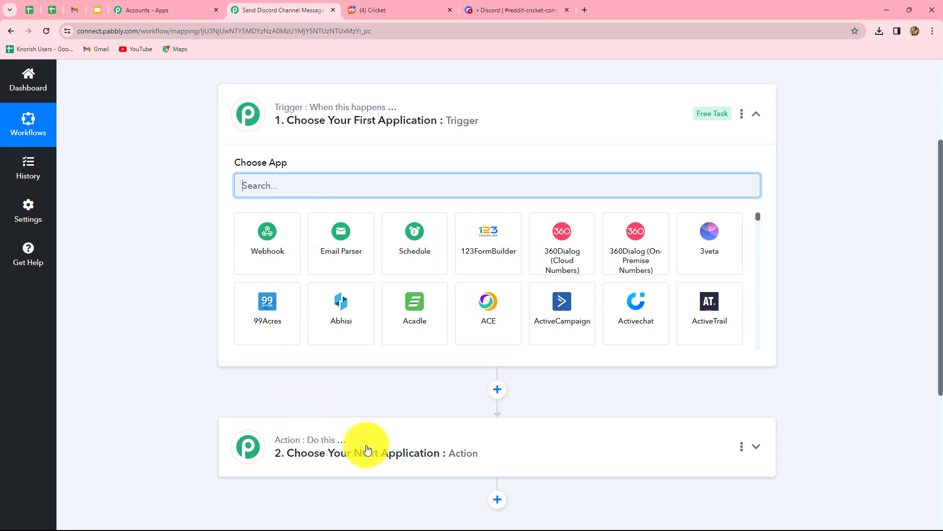
pyautogui.click(395, 243)
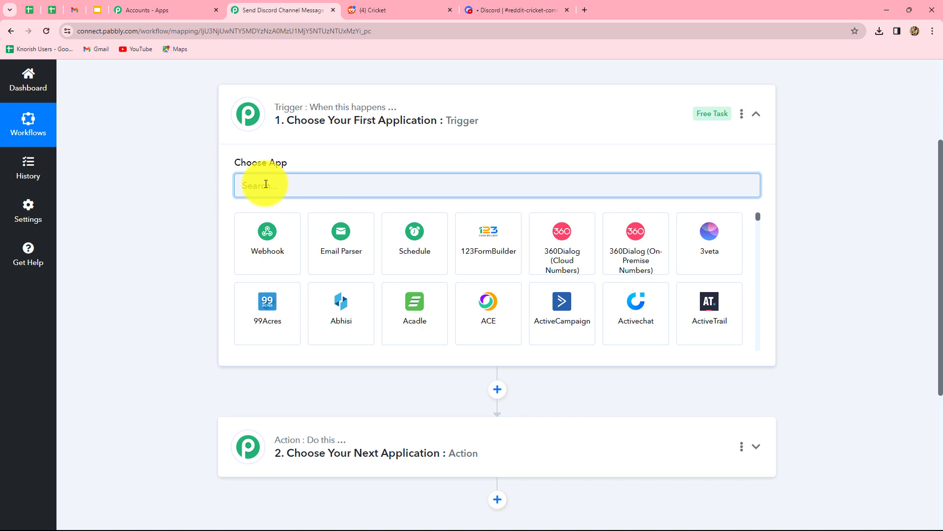
# Set Reddit as the trigger app with New Post as the trigger event.
pyautogui.write('R')
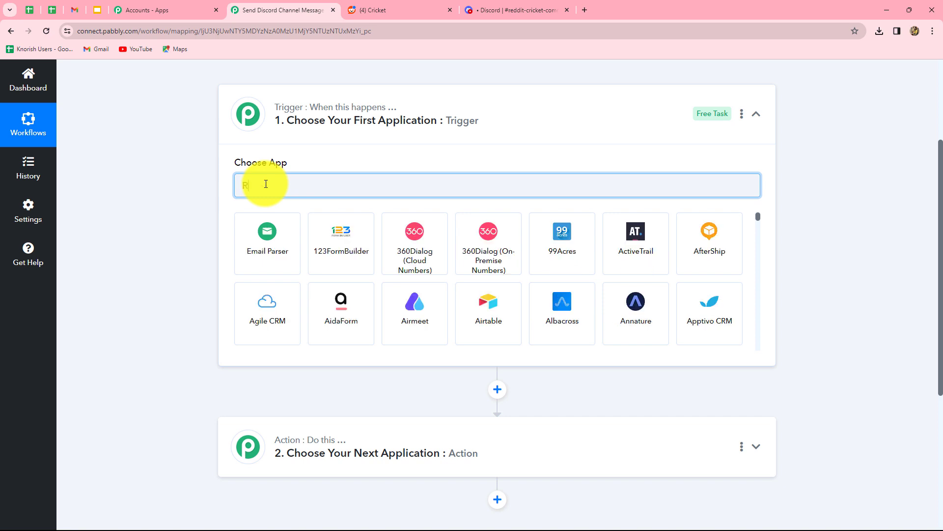
pyautogui.write('eddit')
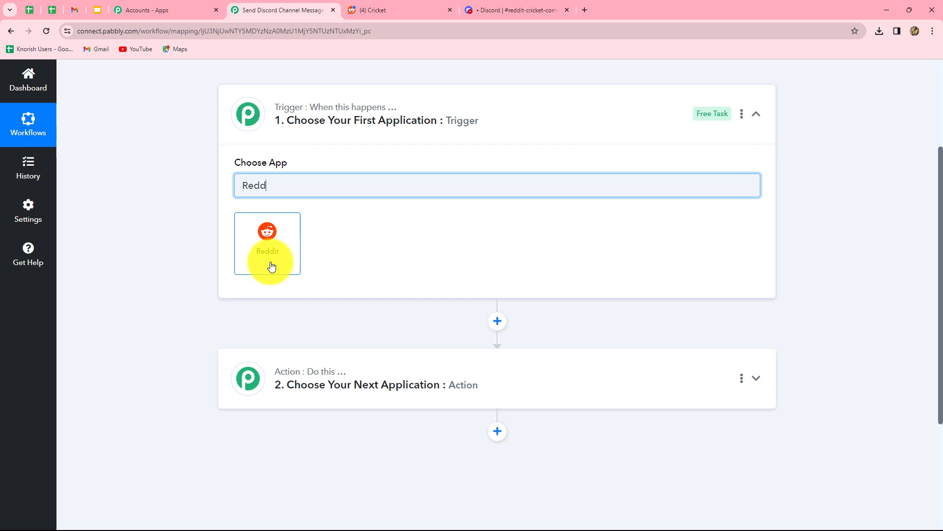
pyautogui.click(270, 259)
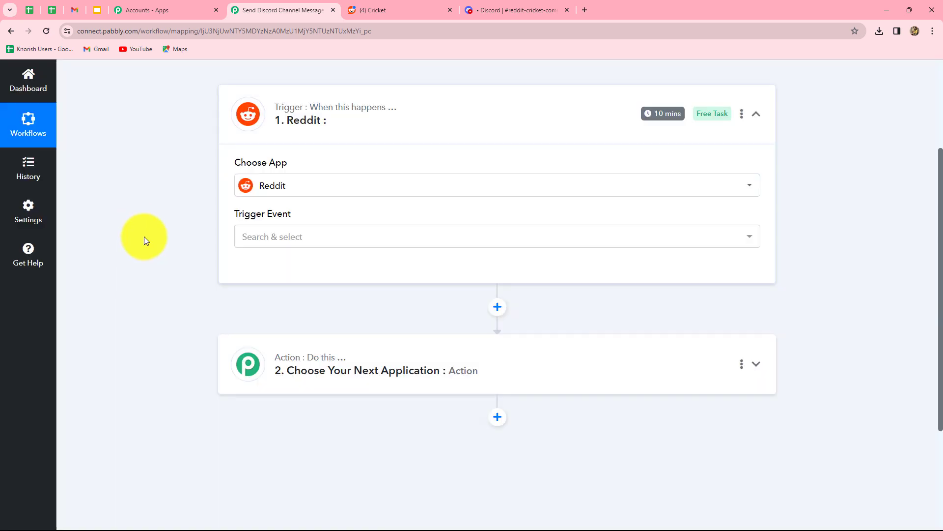
pyautogui.click(270, 236)
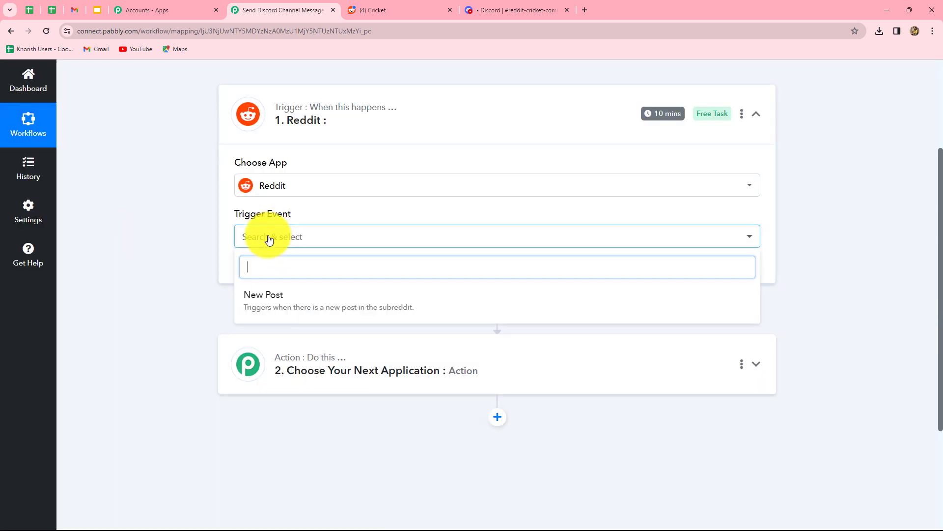
pyautogui.click(261, 300)
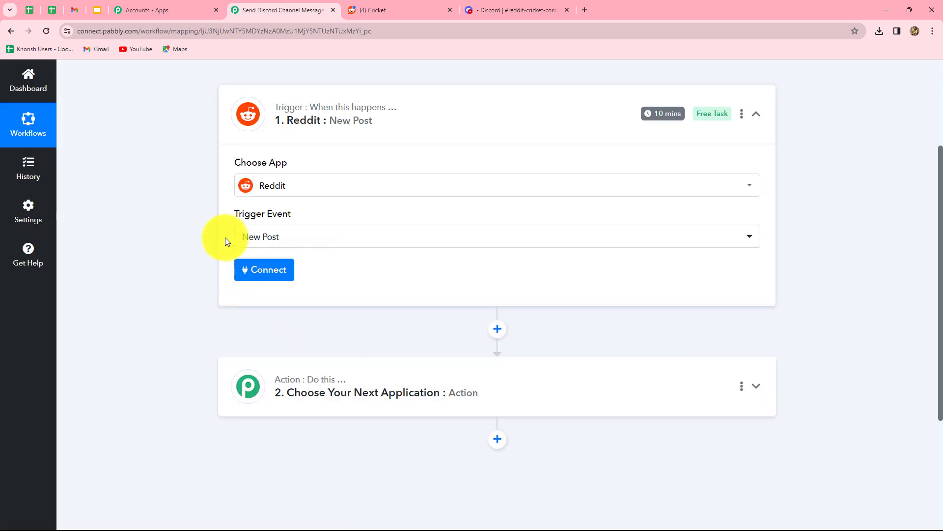
# Add a new Reddit connection and allow Pabbly Connect access to the account.
pyautogui.click(259, 274)
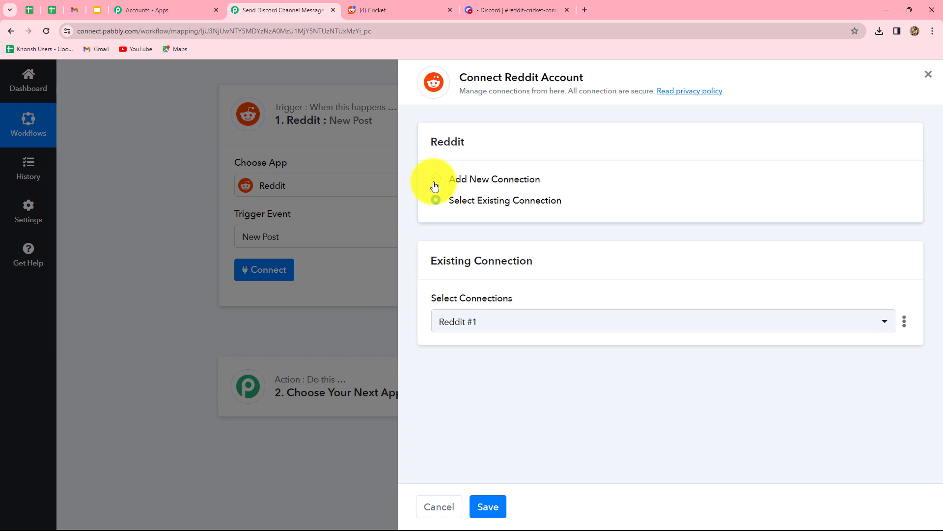
pyautogui.click(434, 185)
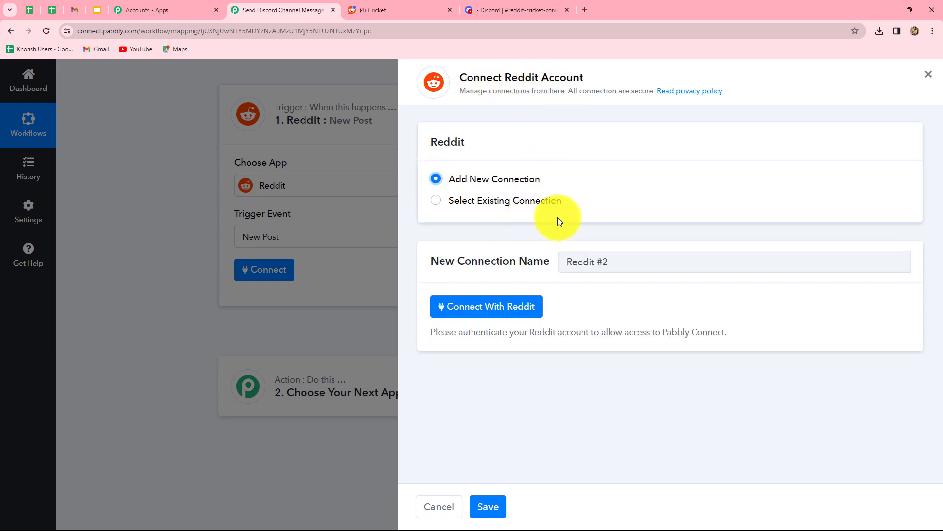
pyautogui.click(496, 315)
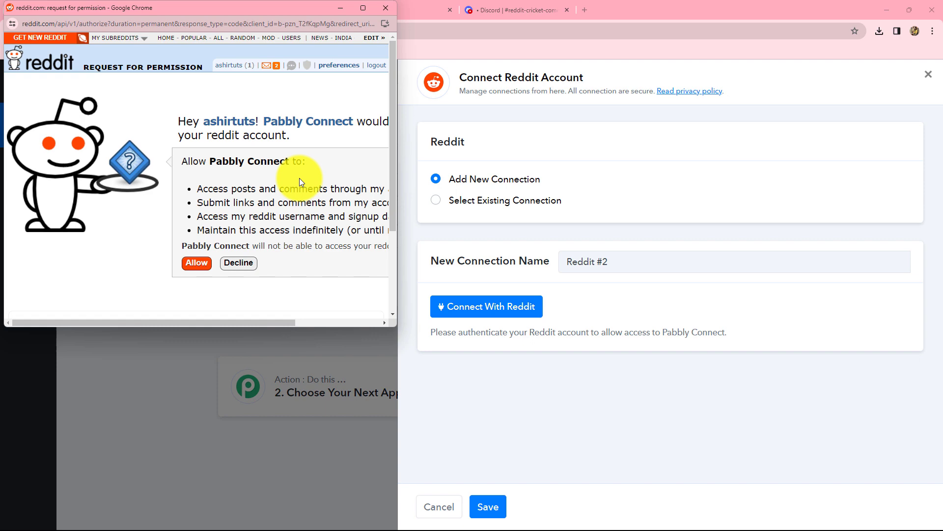
pyautogui.click(192, 268)
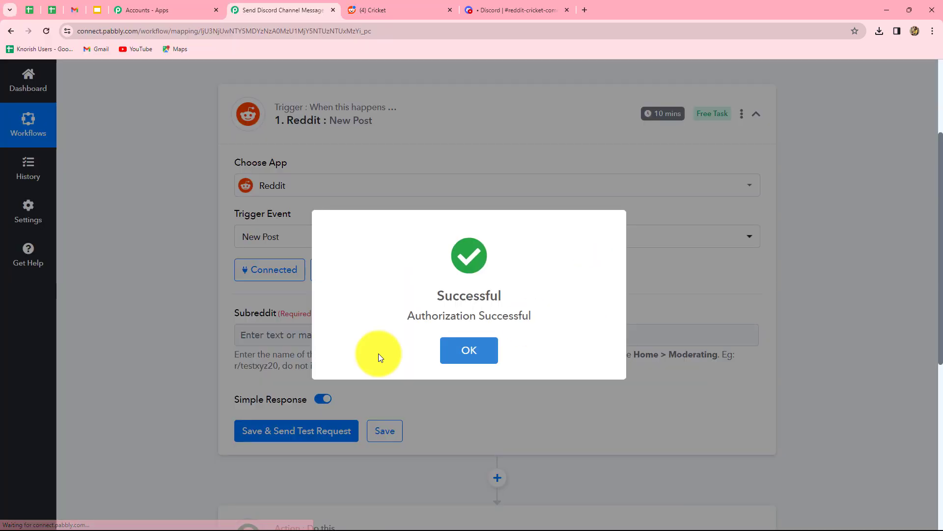
pyautogui.click(467, 347)
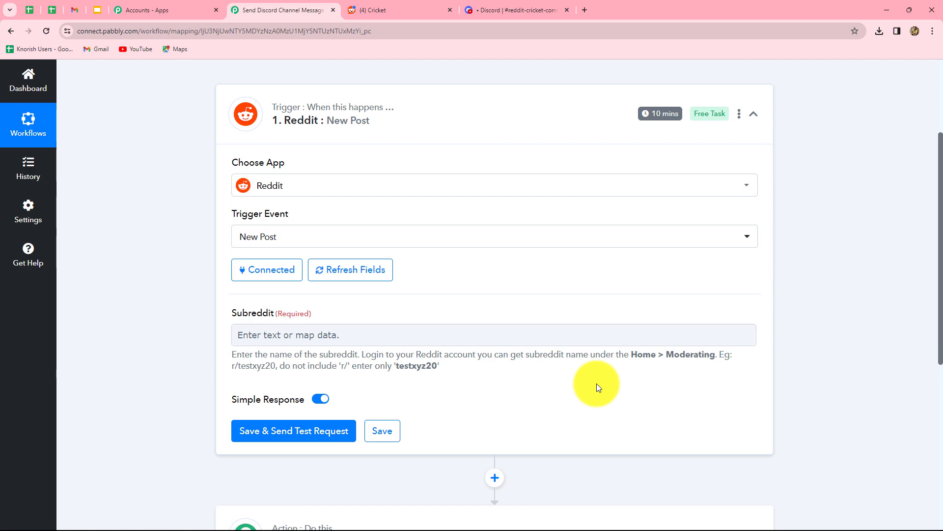
# Check the r/Cricket community name on Reddit and find the trigger's Subreddit field.
pyautogui.click(380, 10)
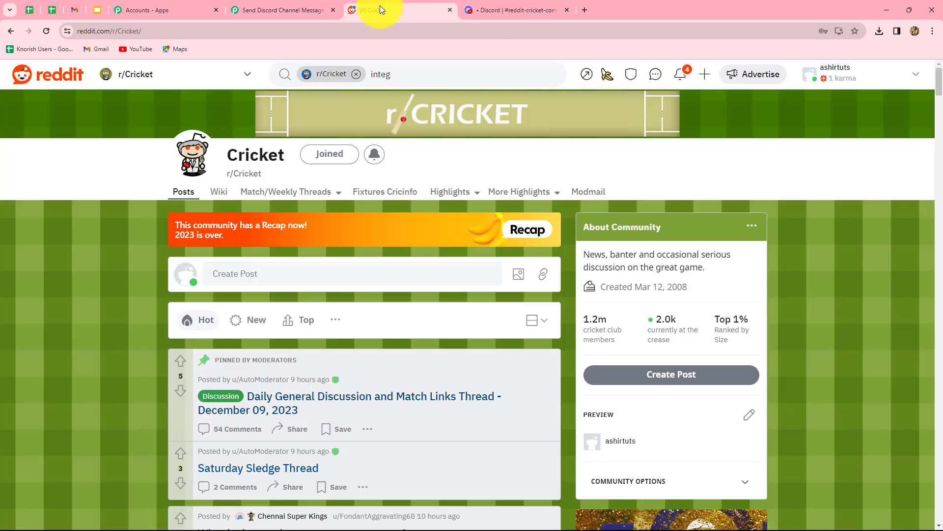
pyautogui.click(298, 11)
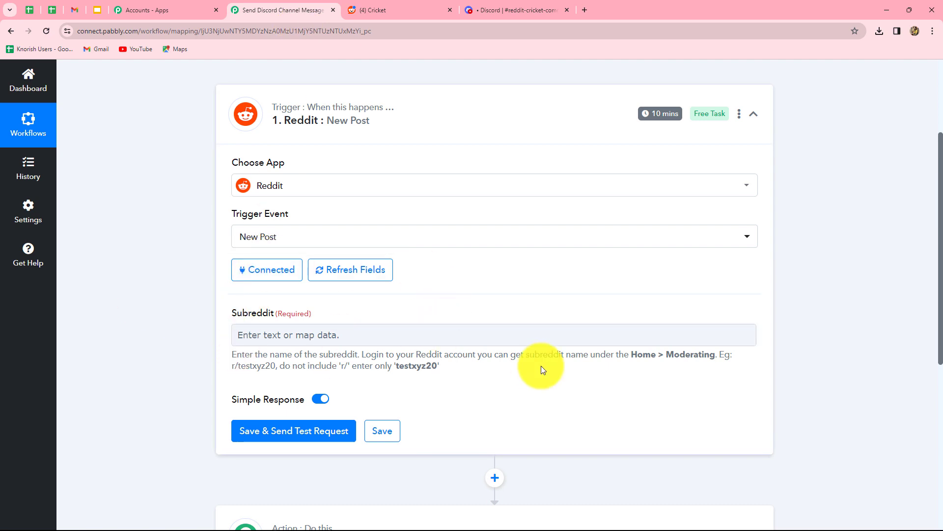
pyautogui.scroll(-2, 540, 365)
pyautogui.click(258, 235)
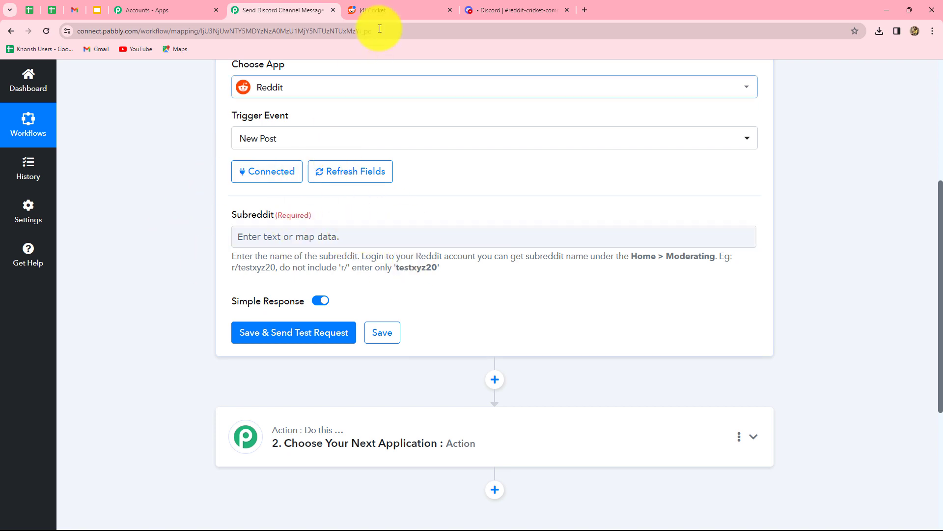
pyautogui.click(401, 7)
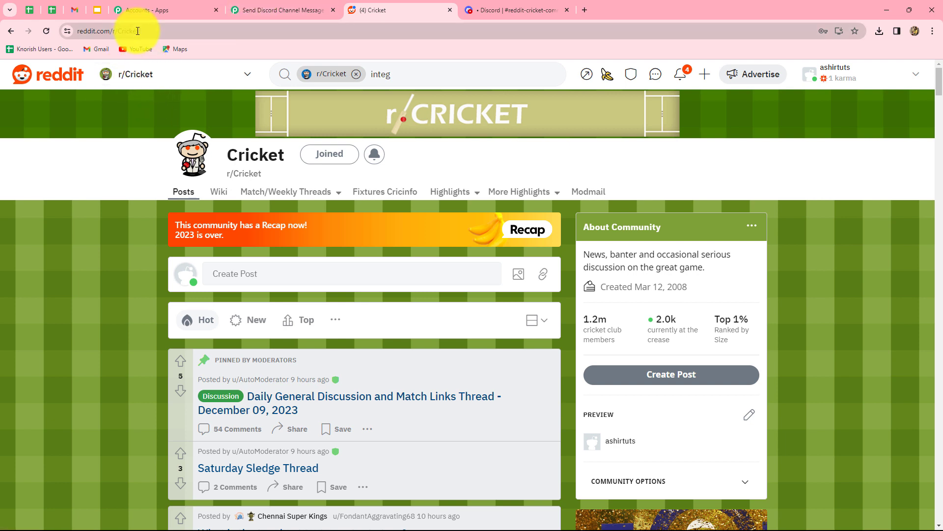
pyautogui.click(278, 10)
# Enter Cricket as the subreddit to watch, keeping Simple Response on.
pyautogui.click(234, 242)
pyautogui.write('Cricke')
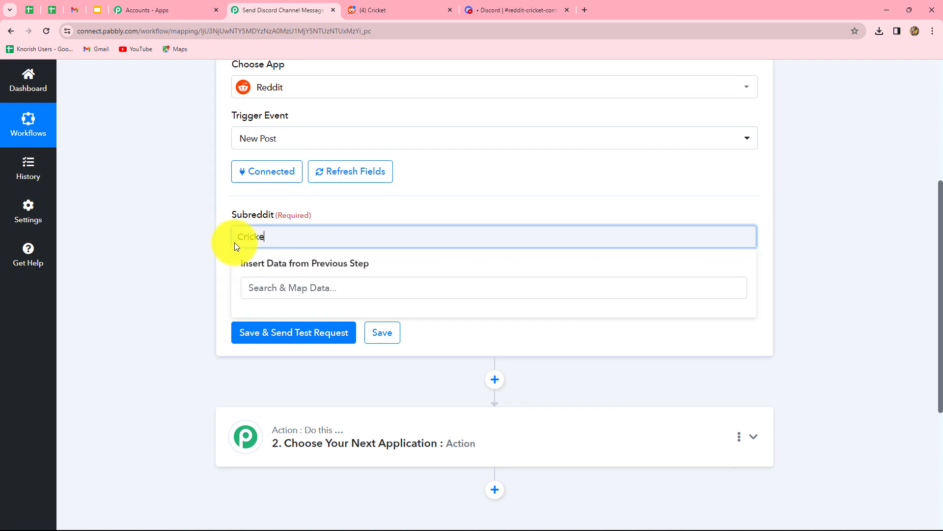
pyautogui.write('t')
pyautogui.click(396, 72)
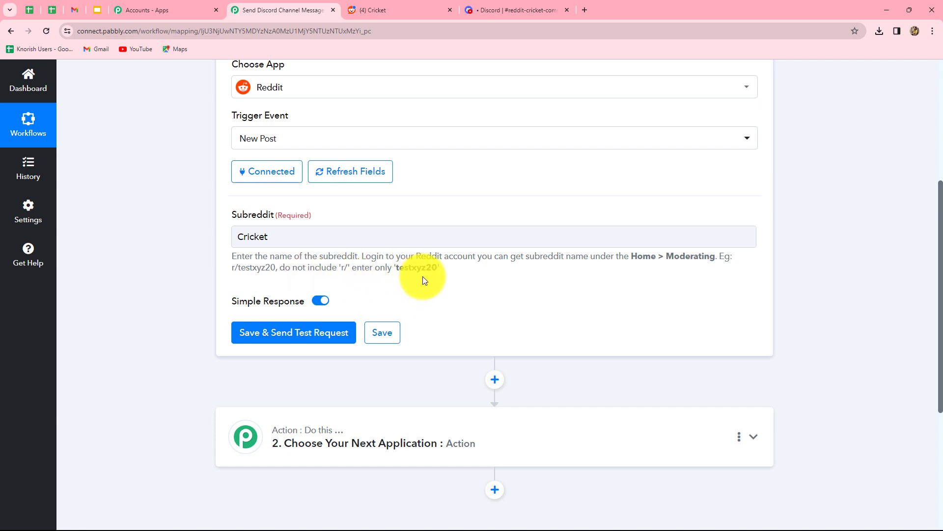
pyautogui.click(257, 246)
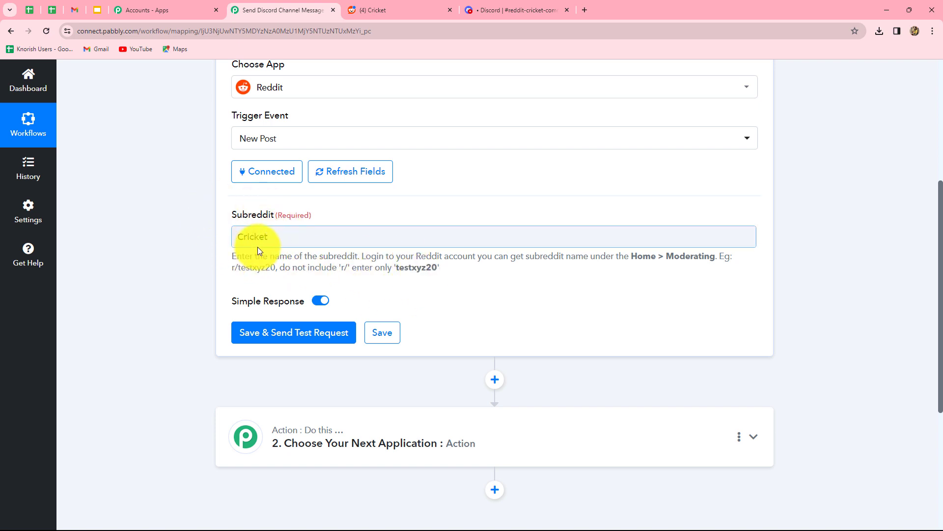
pyautogui.click(286, 263)
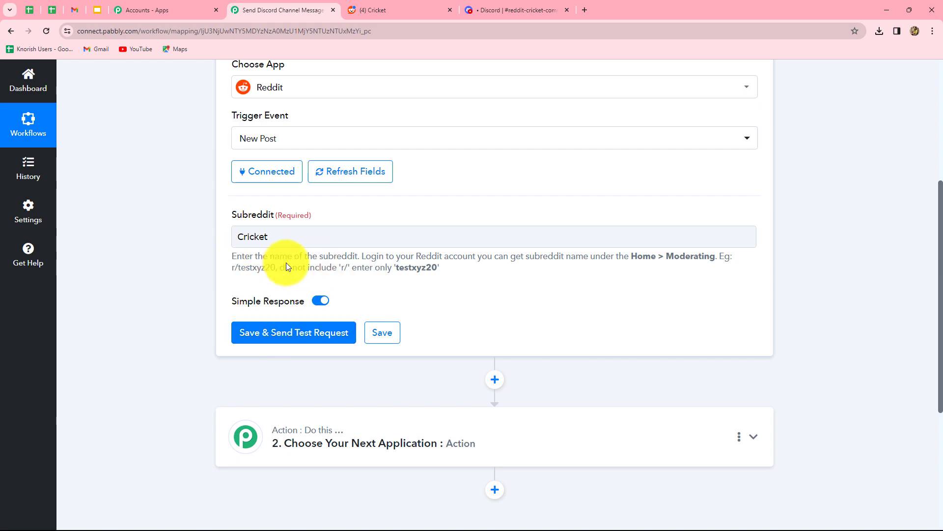
pyautogui.scroll(4, 566, 332)
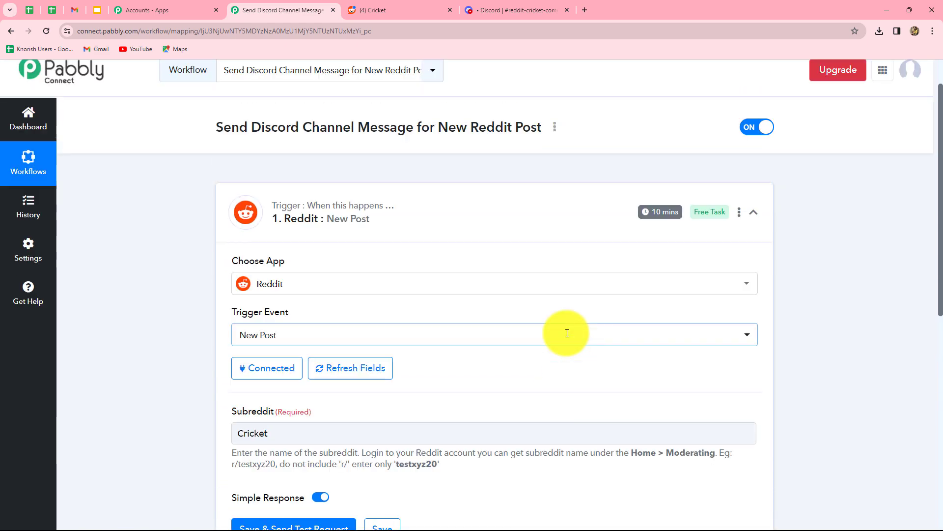
pyautogui.scroll(-2, 356, 359)
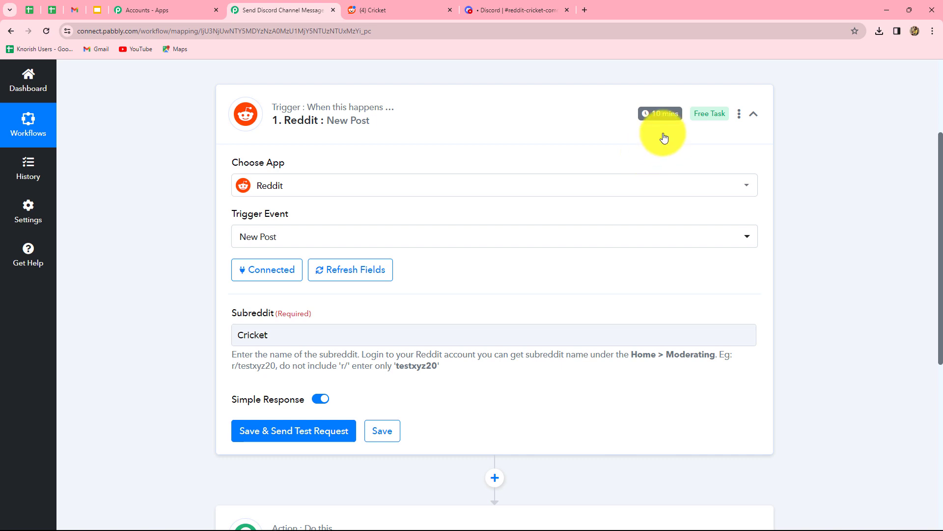
pyautogui.scroll(-3, 561, 220)
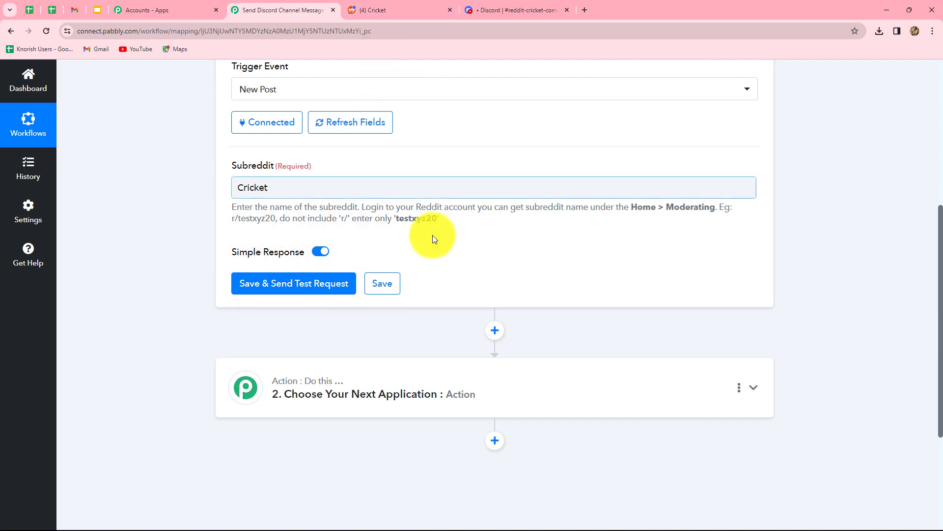
pyautogui.click(385, 7)
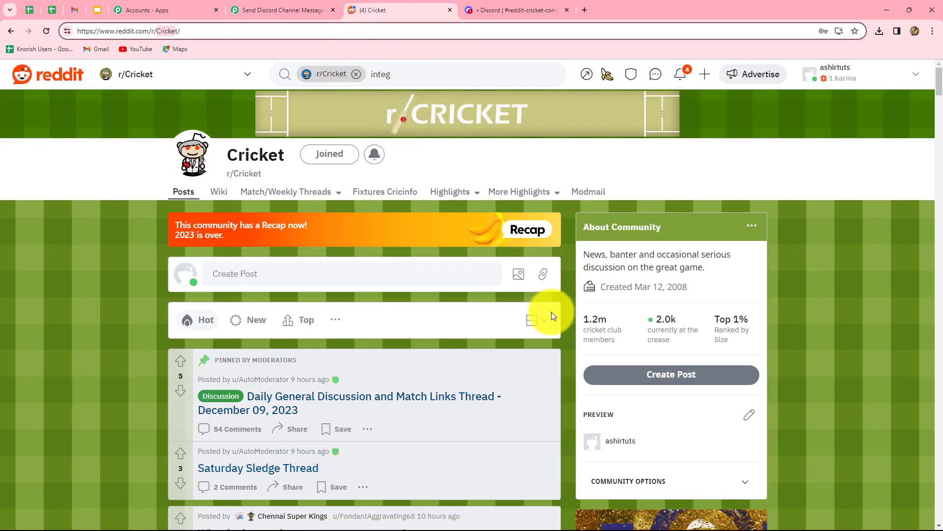
pyautogui.click(284, 13)
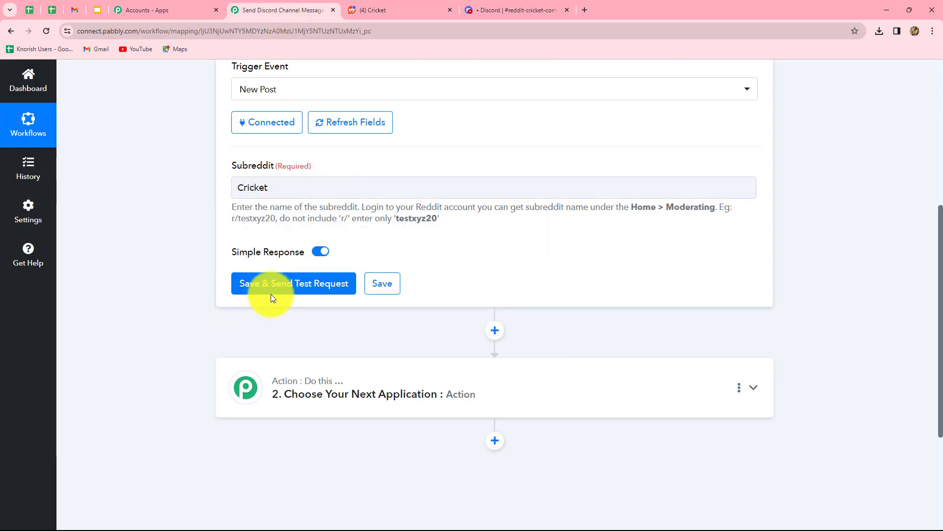
# Post '7th Match, Group B, East-West Africa Cup' with a pasted cricket image to r/Cricket.
pyautogui.click(371, 9)
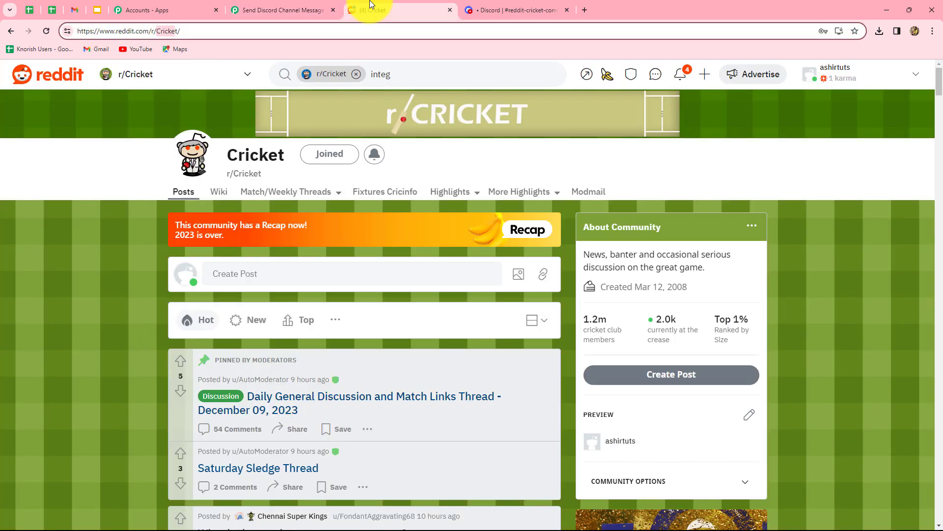
pyautogui.click(706, 75)
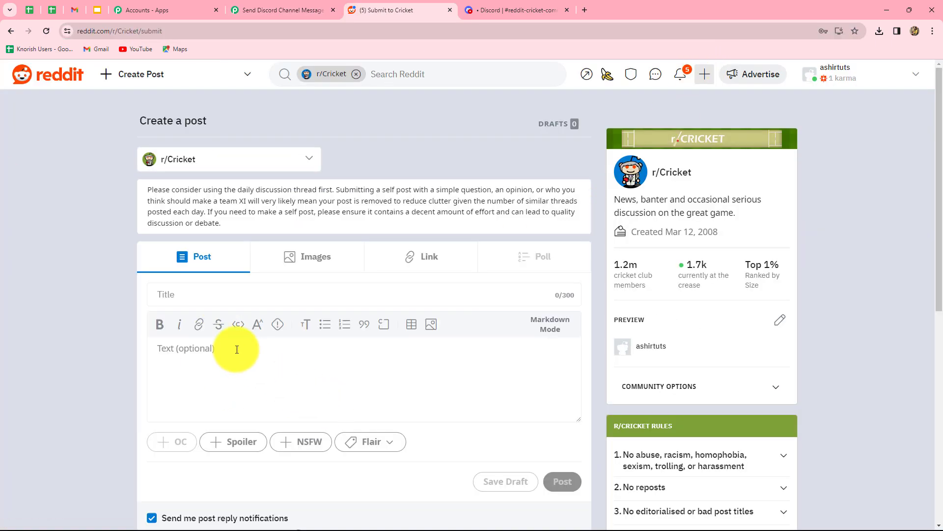
pyautogui.click(198, 298)
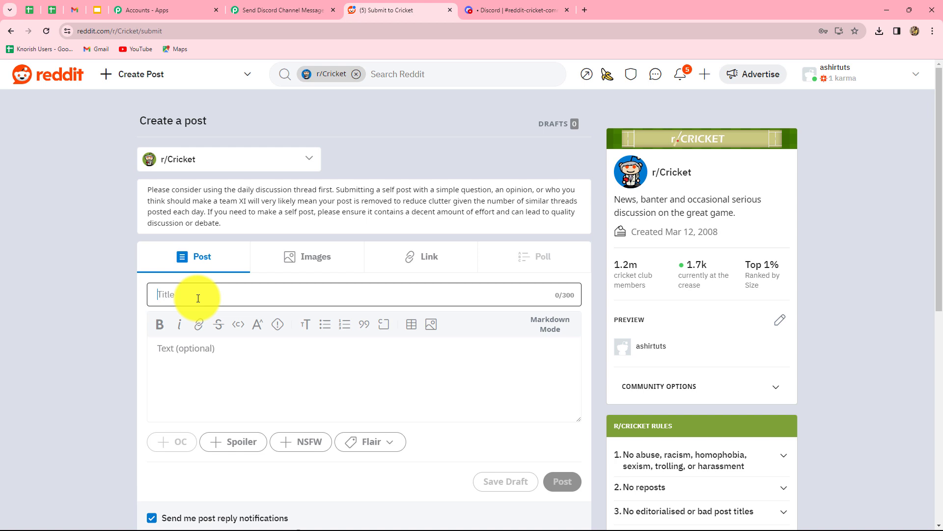
pyautogui.write('7th Match, Group B, East-West Africa Cup')
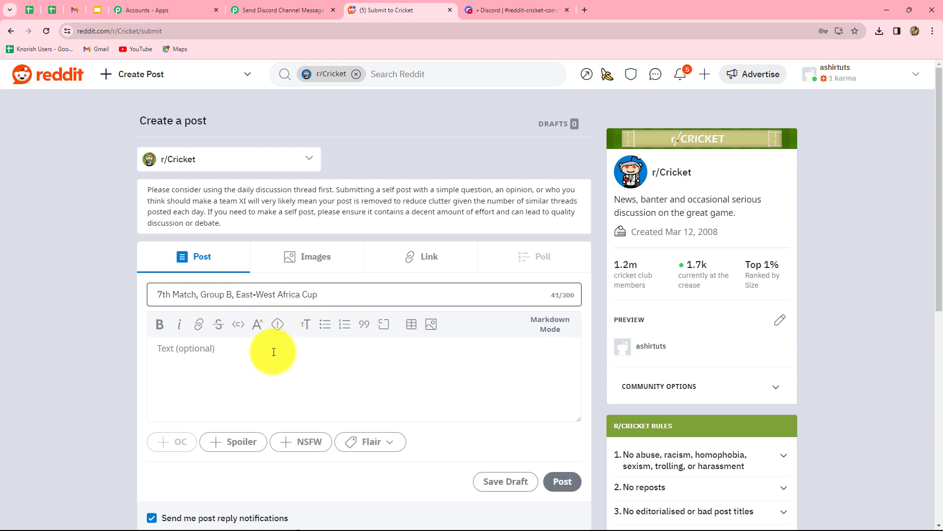
pyautogui.click(310, 257)
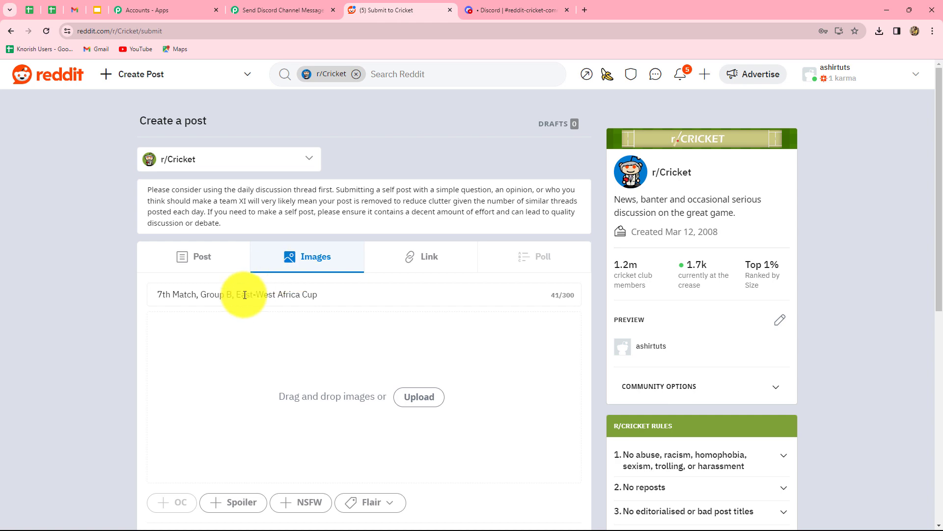
pyautogui.click(197, 260)
pyautogui.click(178, 337)
pyautogui.hotkey('ctrl', 'v')
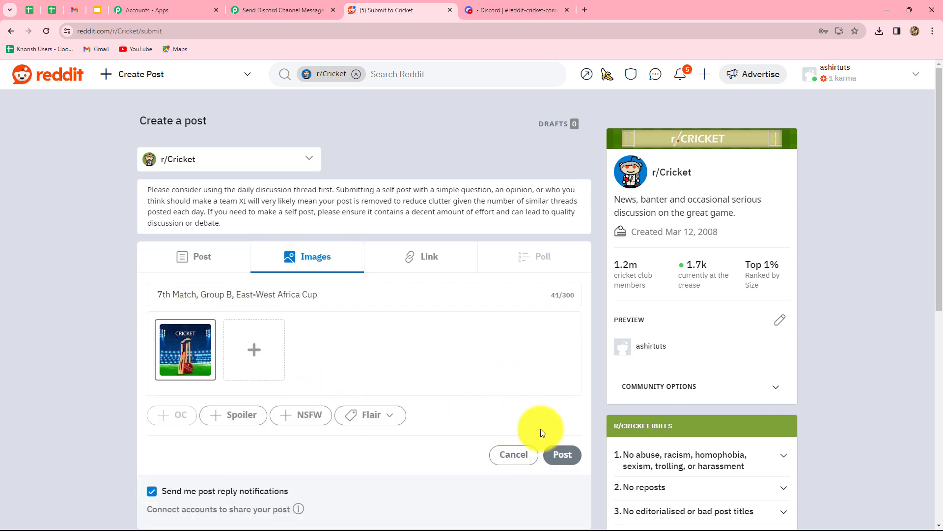
pyautogui.click(559, 454)
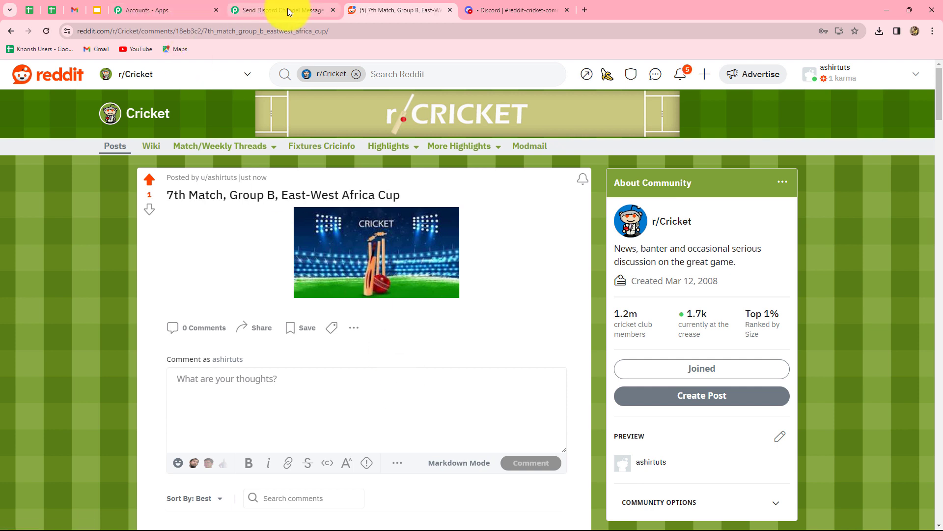
# Save the Reddit trigger and send a test request, reviewing fields like Kind t3 and Ups 1.
pyautogui.click(288, 9)
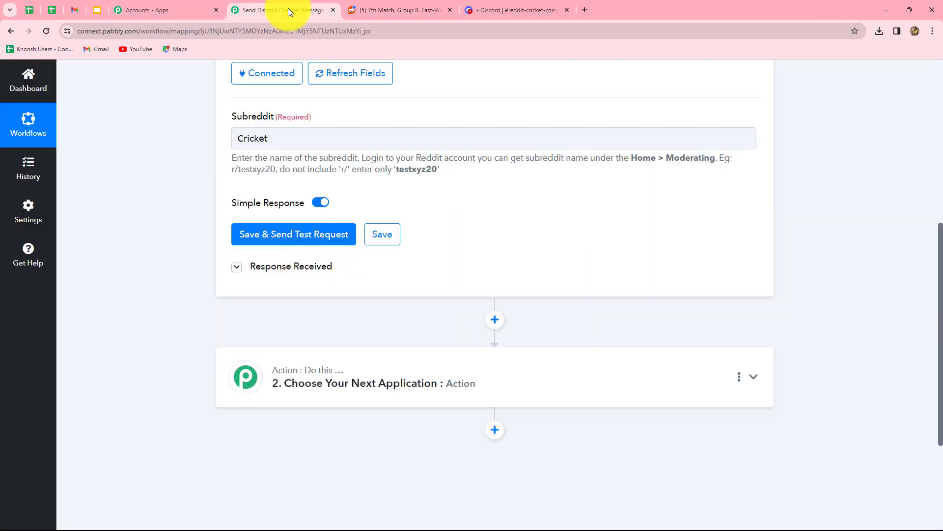
pyautogui.click(284, 238)
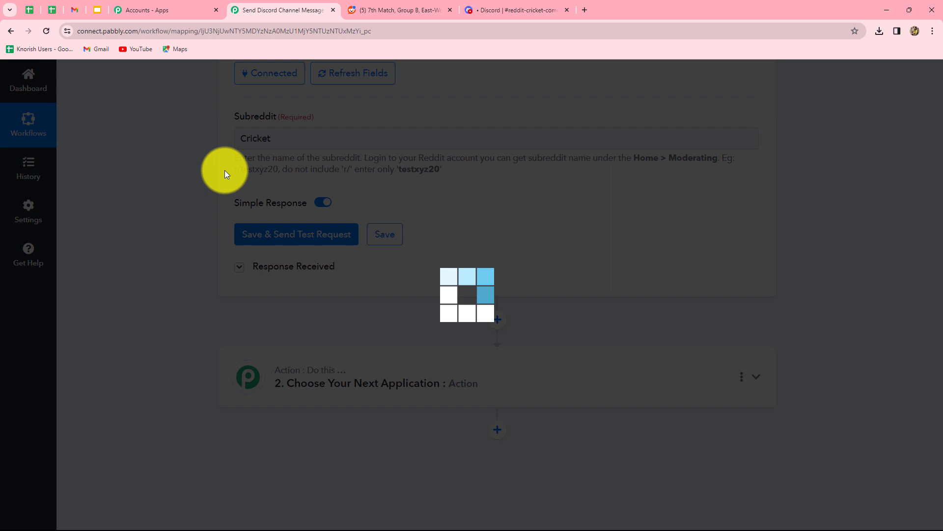
pyautogui.scroll(10, 611, 261)
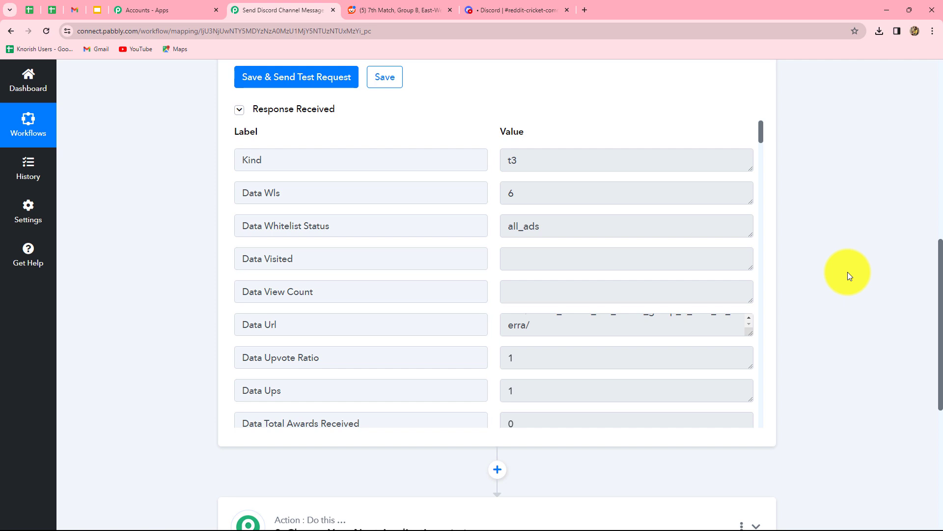
pyautogui.scroll(-5, 848, 272)
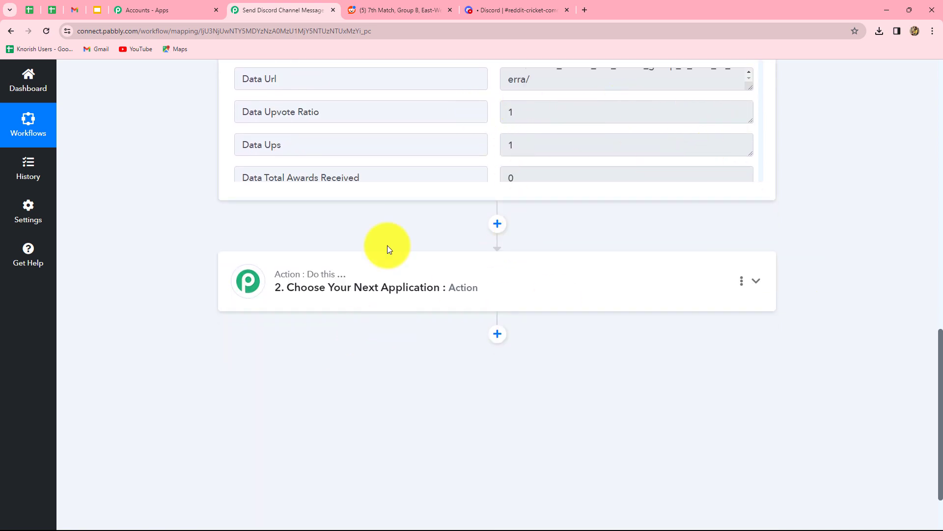
# Add a connected Discord Send Channel Message (HTML) action and scroll to its Webhook URL and Message fields.
pyautogui.click(411, 292)
pyautogui.click(308, 273)
pyautogui.write('Disc')
pyautogui.click(272, 321)
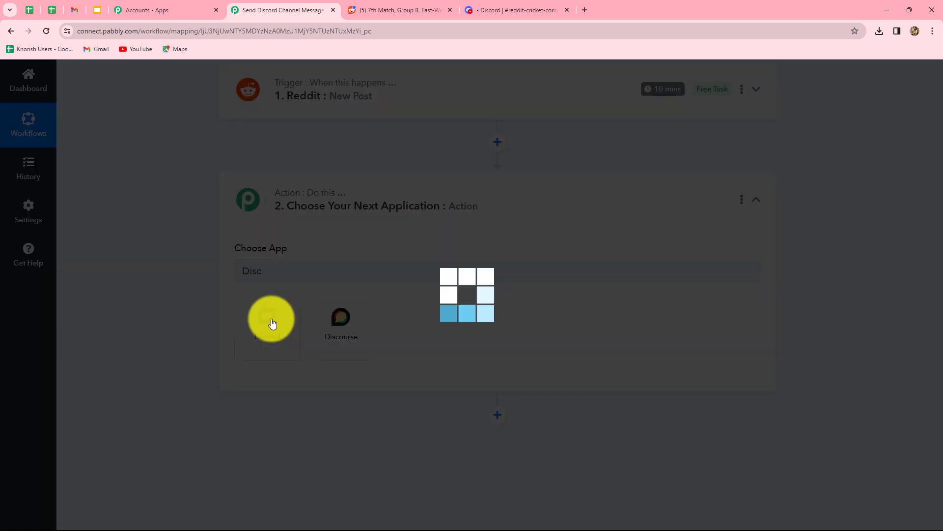
pyautogui.click(279, 324)
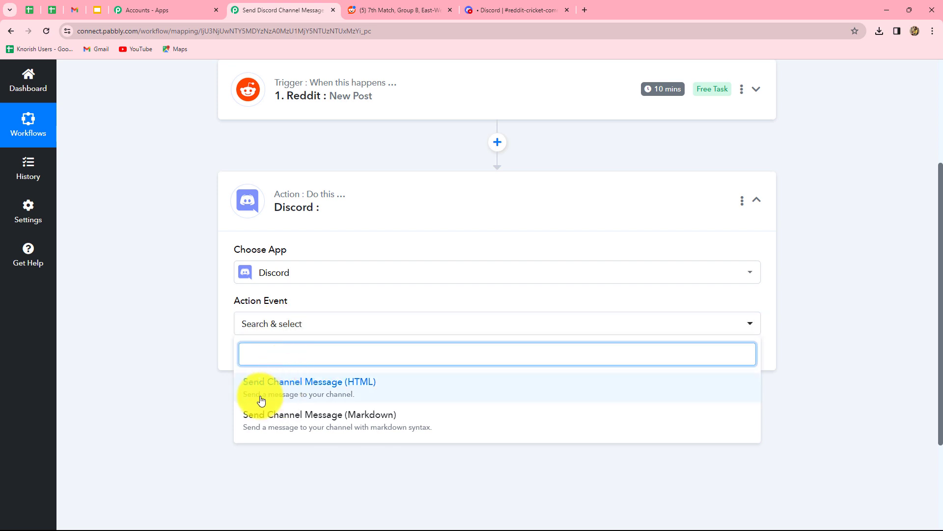
pyautogui.click(337, 396)
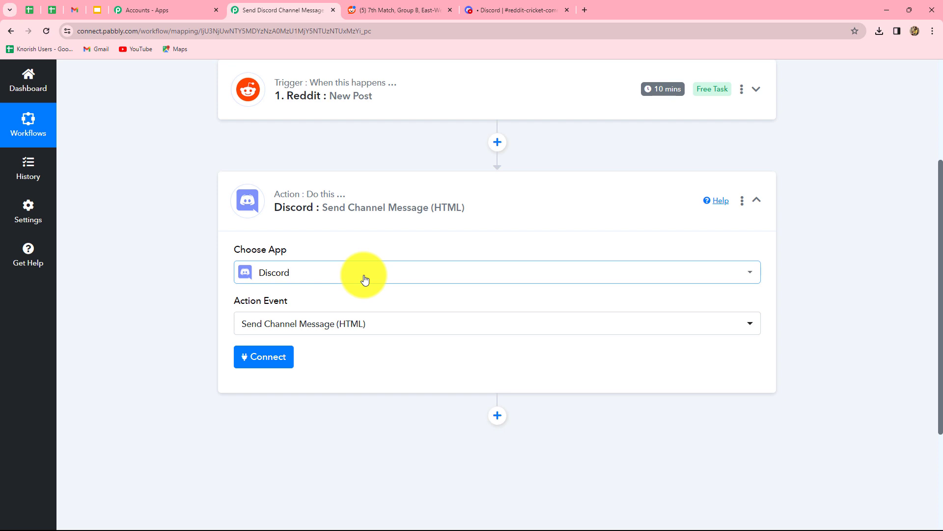
pyautogui.click(271, 363)
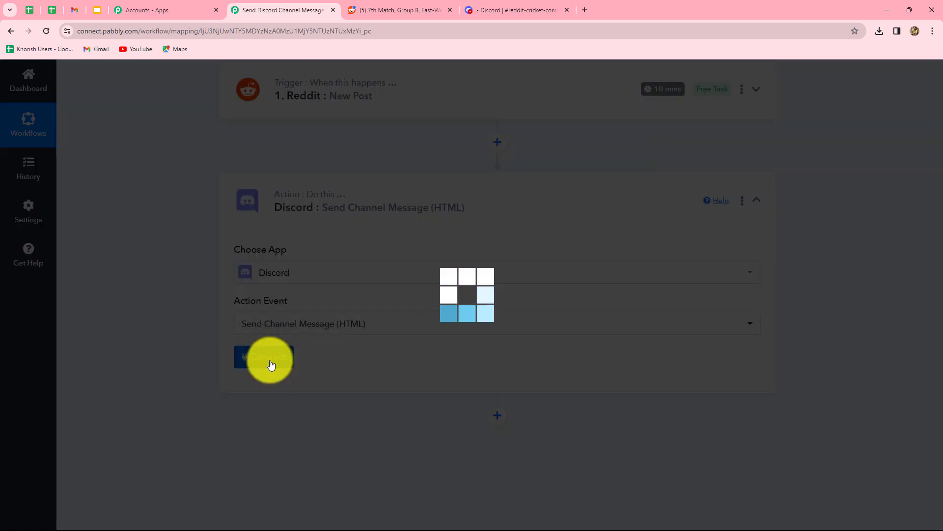
pyautogui.scroll(-4, 618, 394)
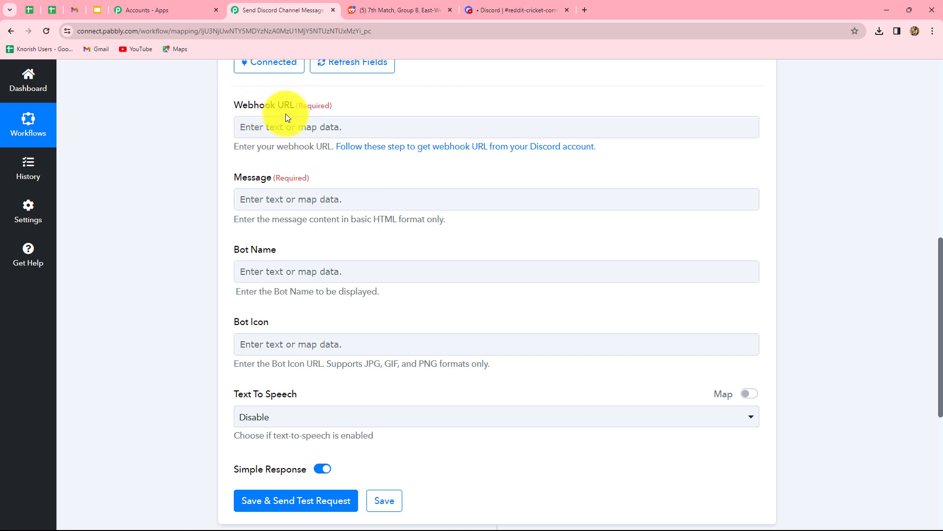
# Create a Discord text channel named new-reddit-community in the Pabbly Marketing Team server.
pyautogui.click(494, 11)
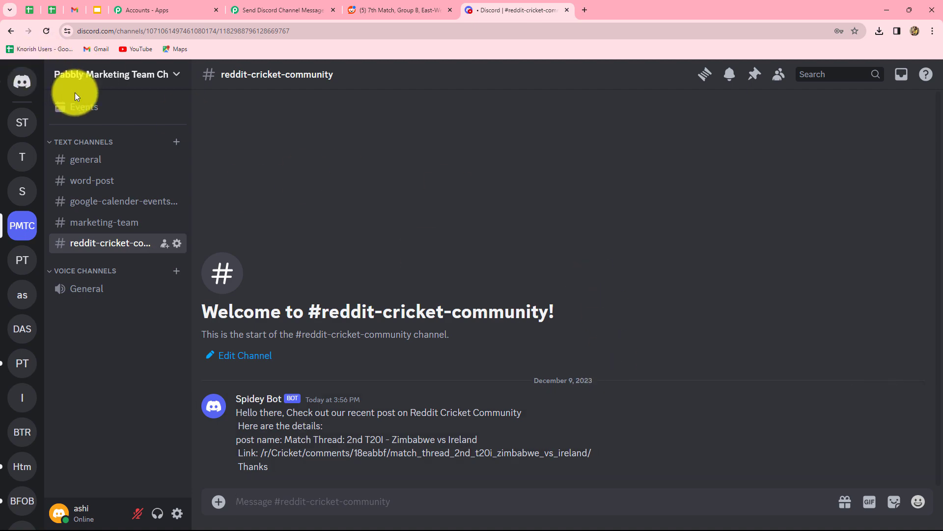
pyautogui.click(176, 143)
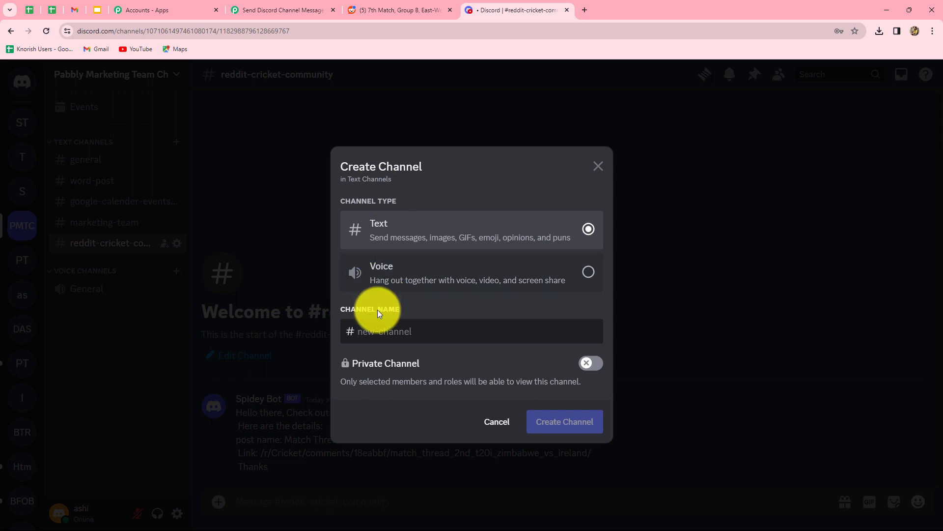
pyautogui.write('new')
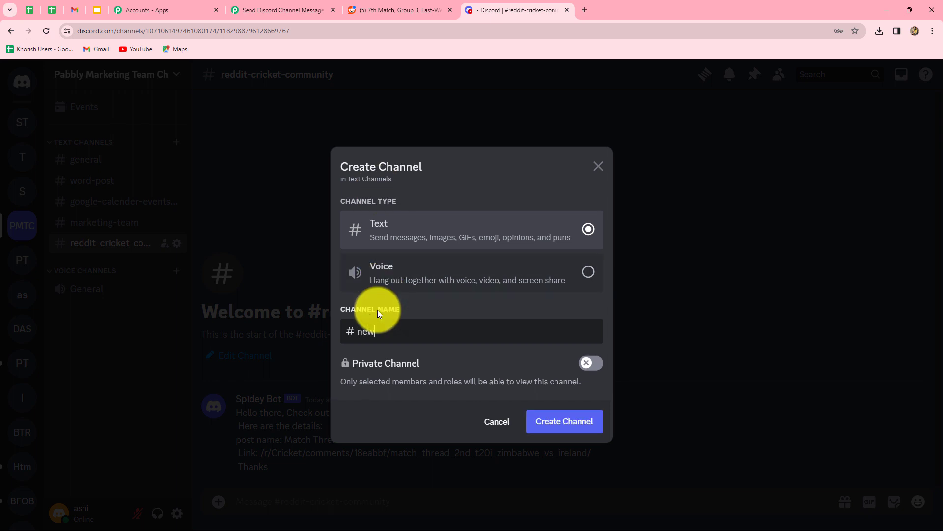
pyautogui.write('-reddit-community')
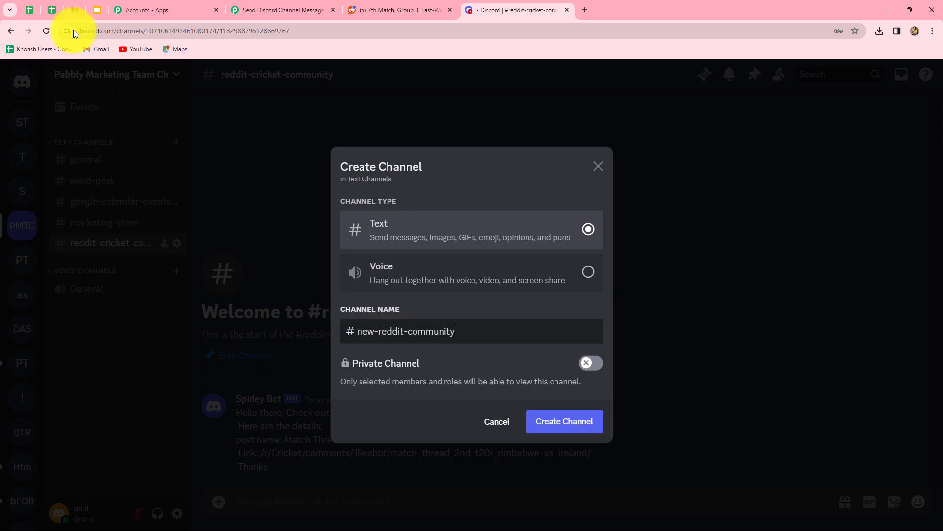
pyautogui.click(545, 423)
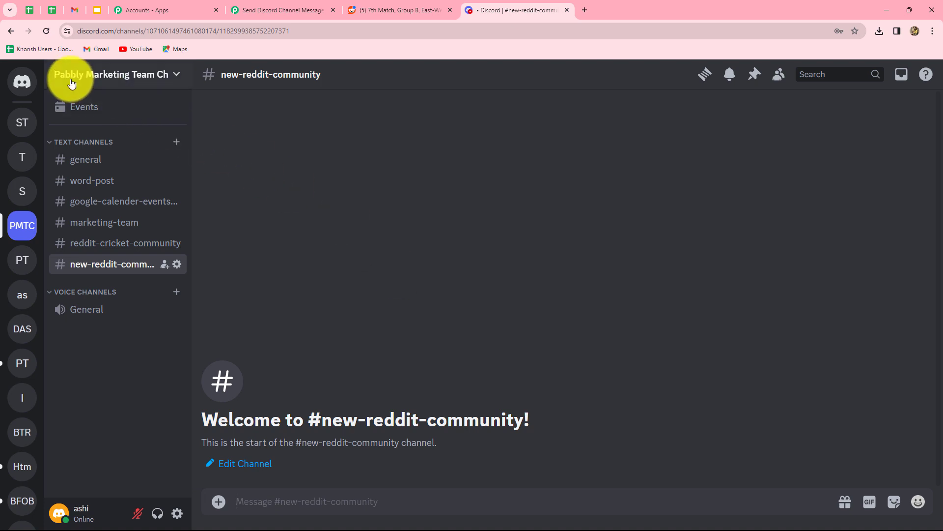
# Open the webhook list under the Discord server's Integrations settings.
pyautogui.click(174, 76)
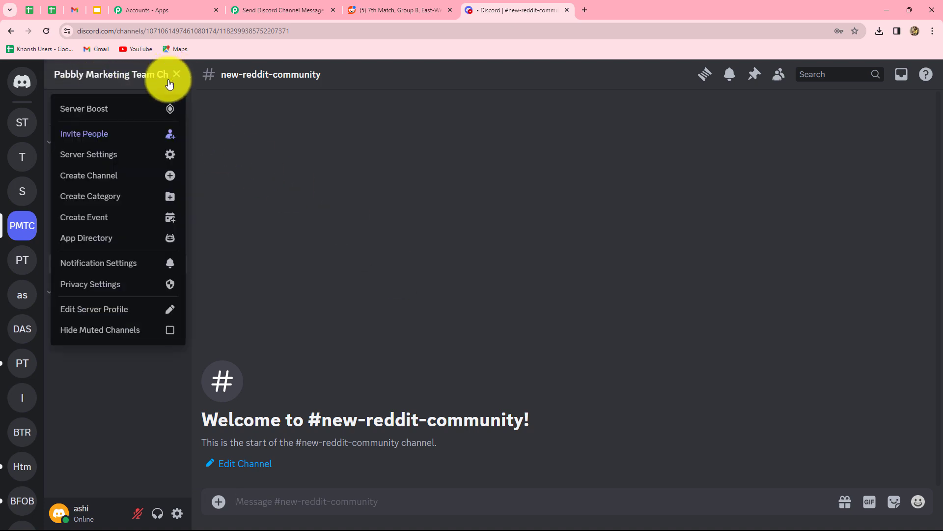
pyautogui.click(113, 154)
pyautogui.scroll(-2, 248, 185)
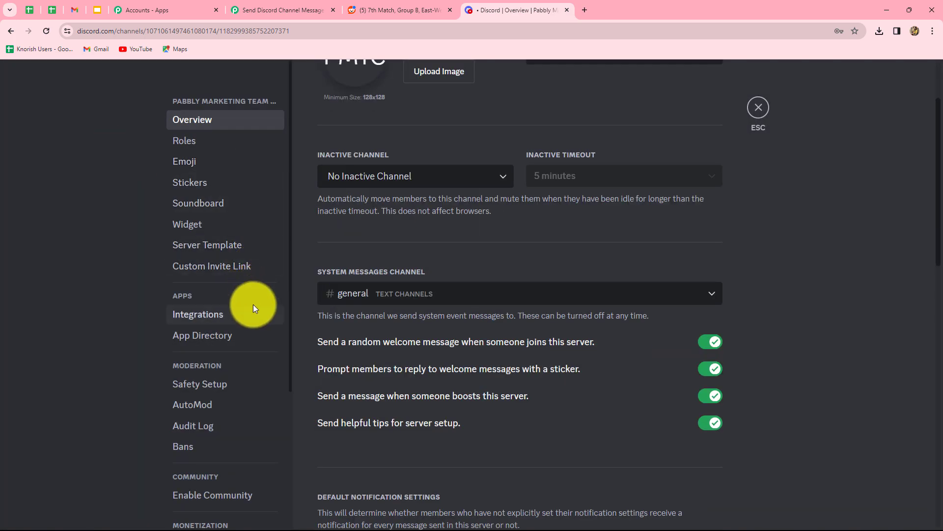
pyautogui.click(212, 319)
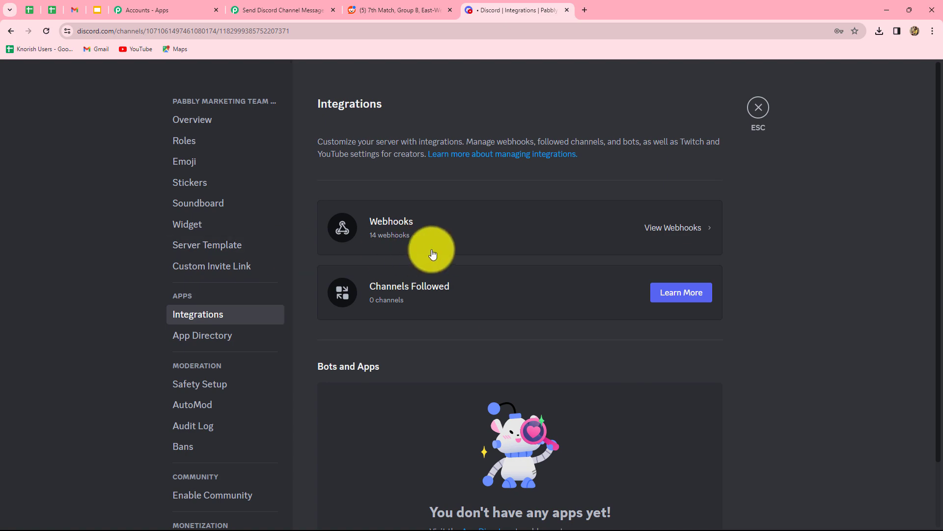
pyautogui.click(378, 222)
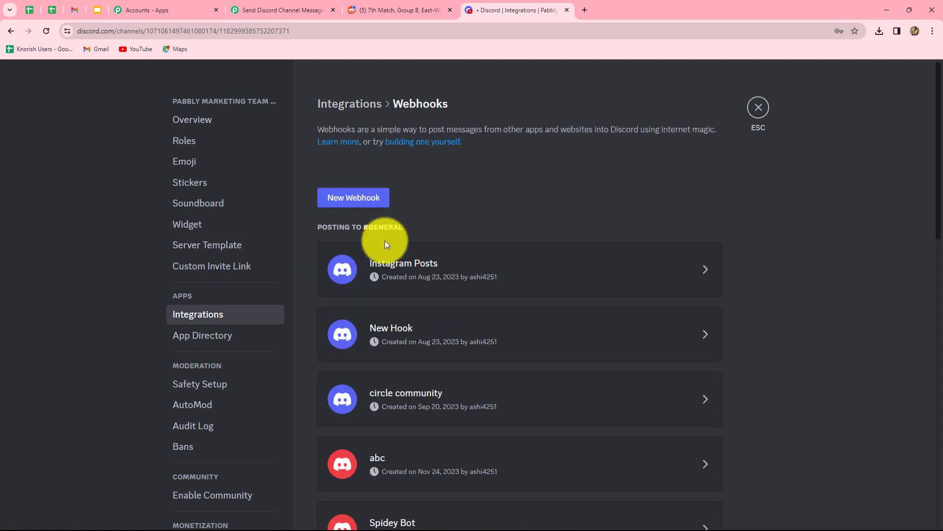
# Copy the second Captain Hook webhook's URL for Pabbly's Webhook URL field.
pyautogui.scroll(-5, 872, 360)
pyautogui.scroll(3, 872, 360)
pyautogui.scroll(3, 873, 364)
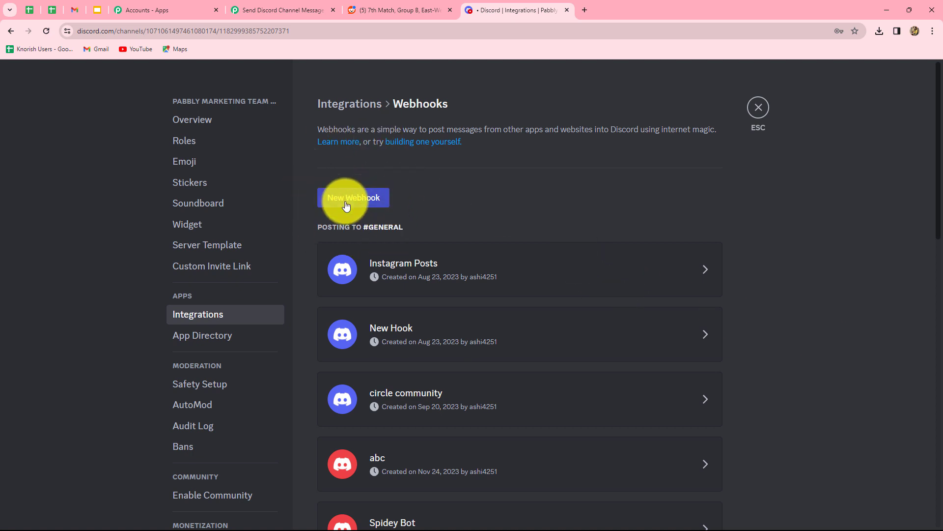
pyautogui.scroll(-10, 540, 373)
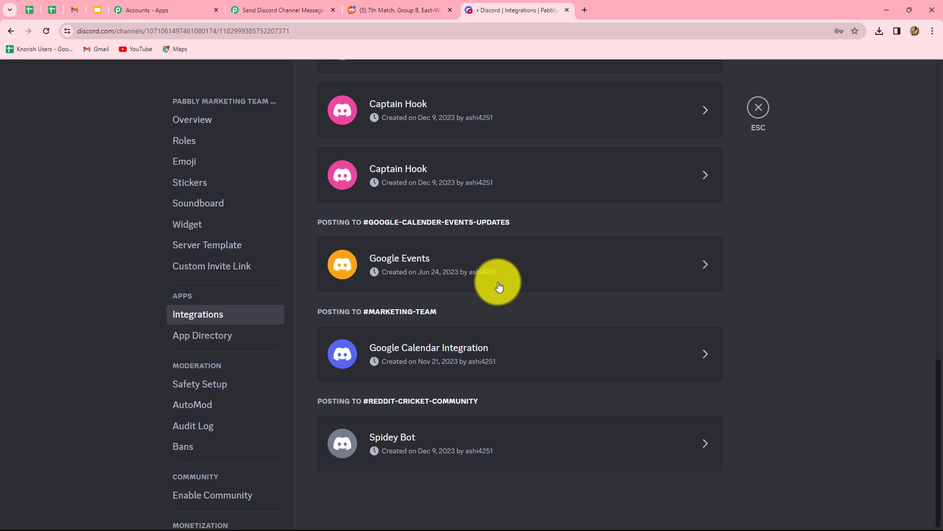
pyautogui.click(633, 189)
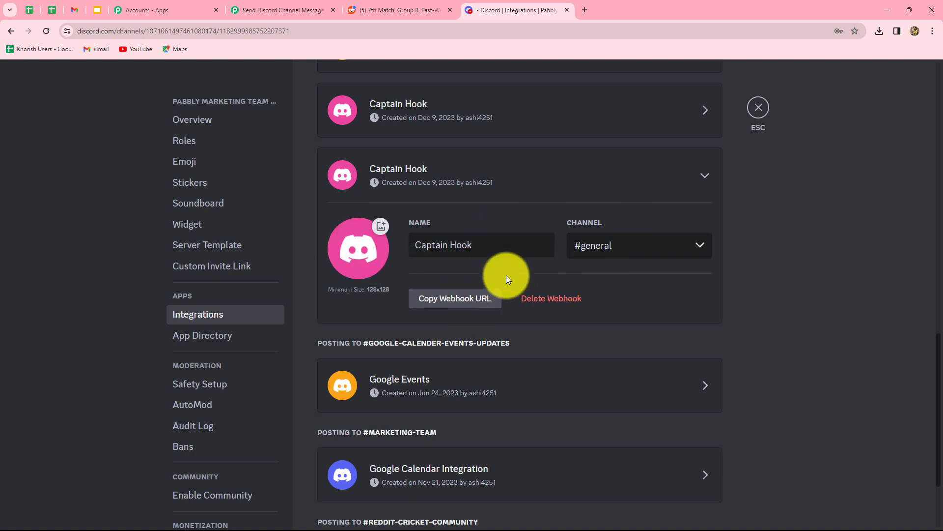
pyautogui.click(470, 303)
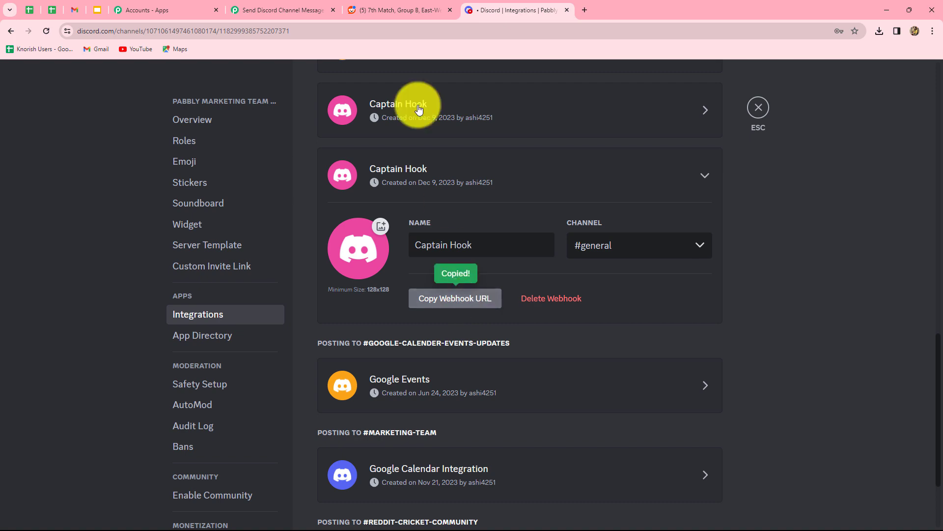
pyautogui.click(295, 10)
pyautogui.click(331, 127)
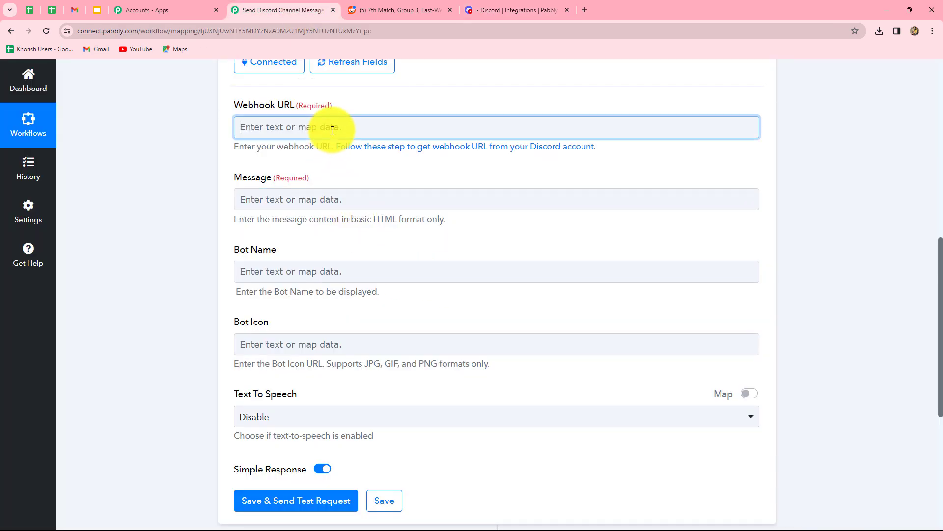
pyautogui.click(516, 10)
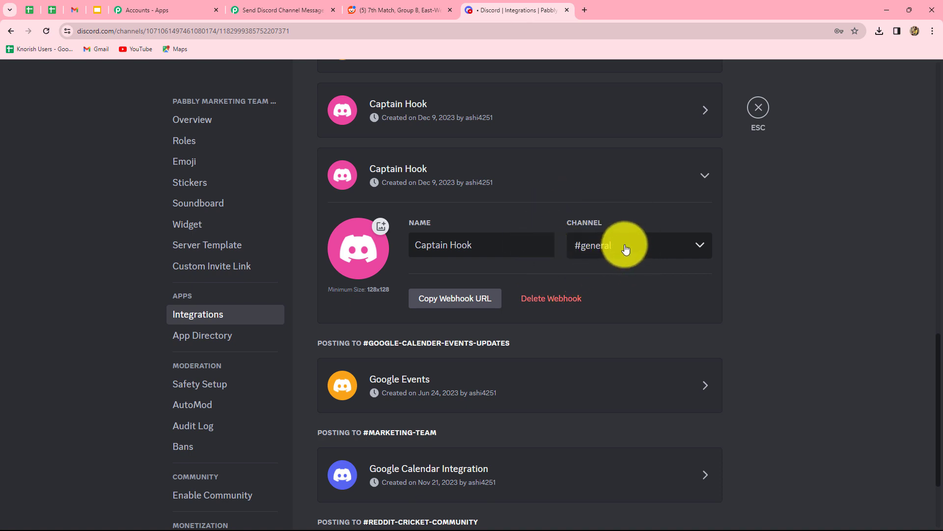
# Change the Captain Hook webhook's channel from #general to #new-reddit-community.
pyautogui.click(625, 249)
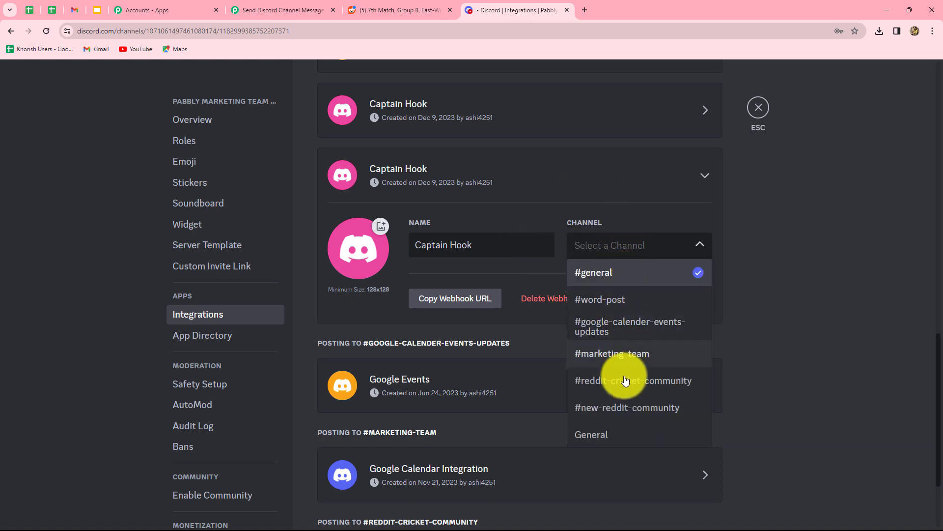
pyautogui.click(639, 408)
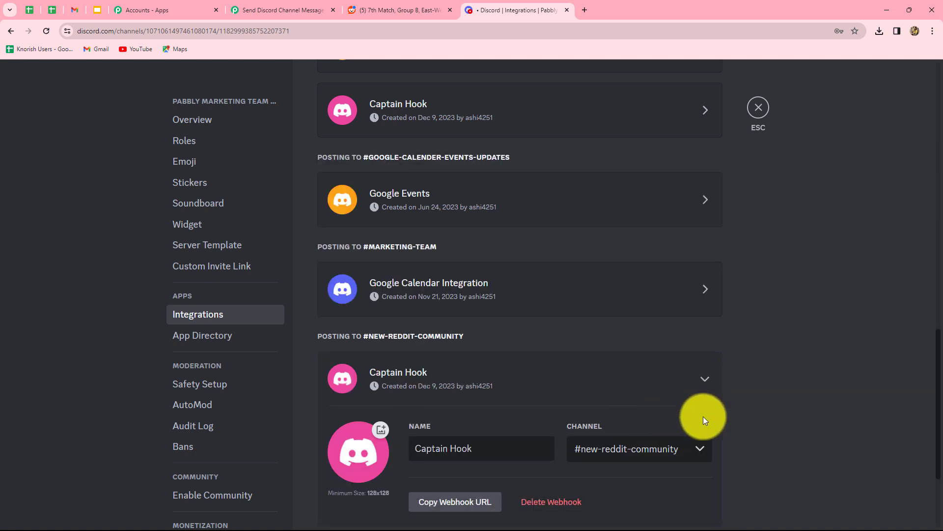
pyautogui.scroll(-3, 820, 418)
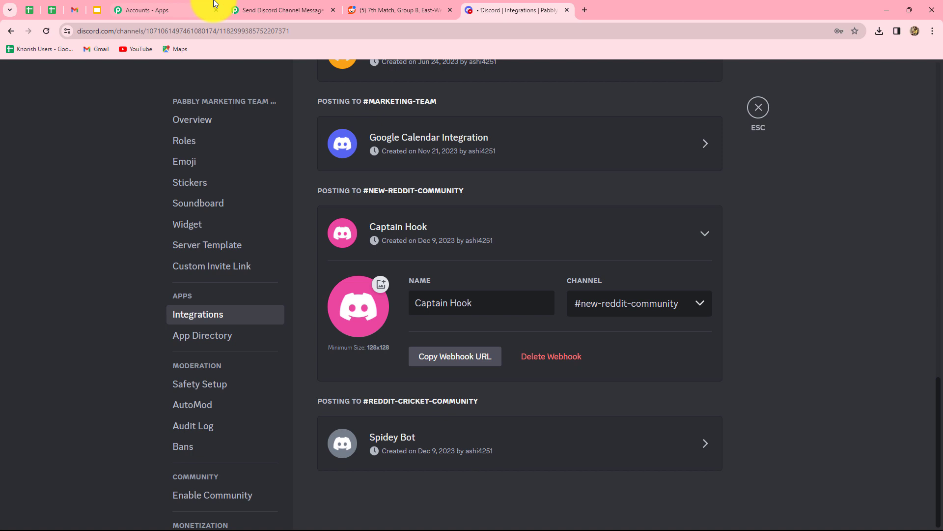
# Begin the Discord Message with 'Hello, Team' and the pasted HTML greeting ending in Title:.
pyautogui.click(249, 7)
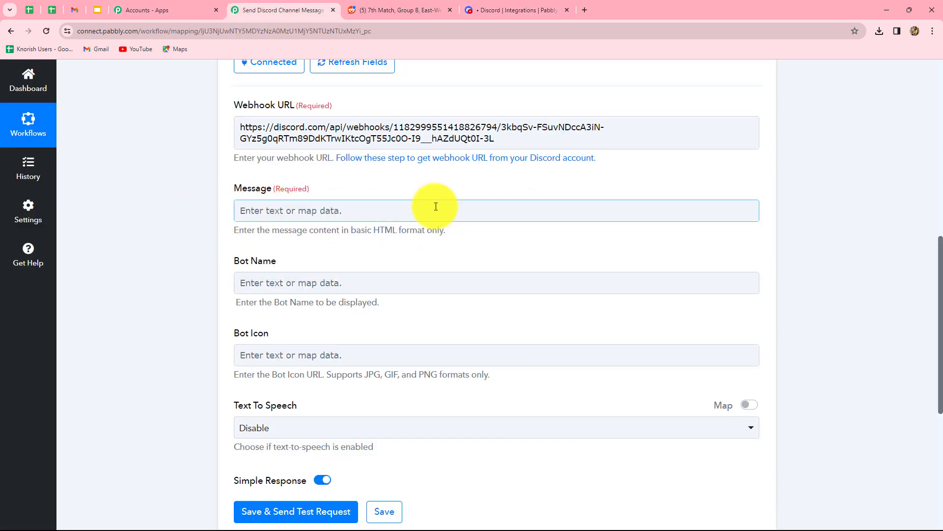
pyautogui.click(329, 207)
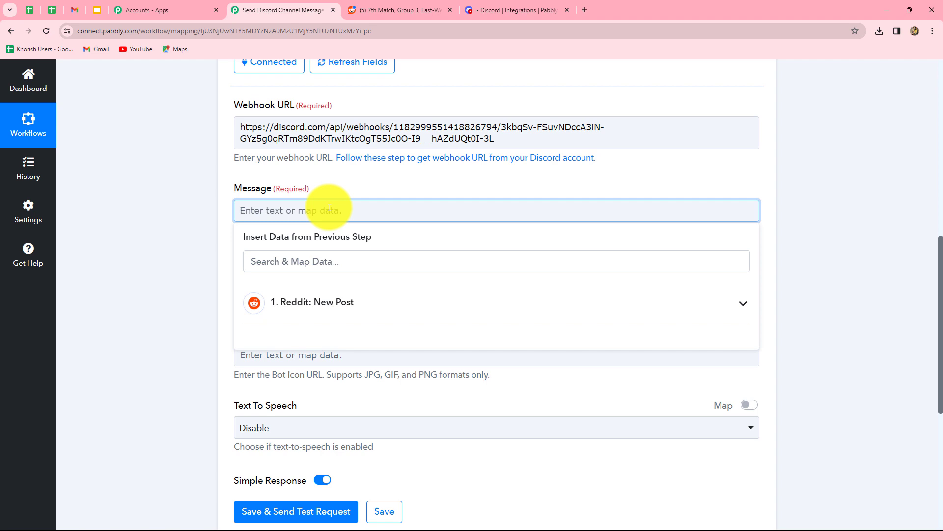
pyautogui.write('Hello, Team')
pyautogui.hotkey('ctrl', 'v')
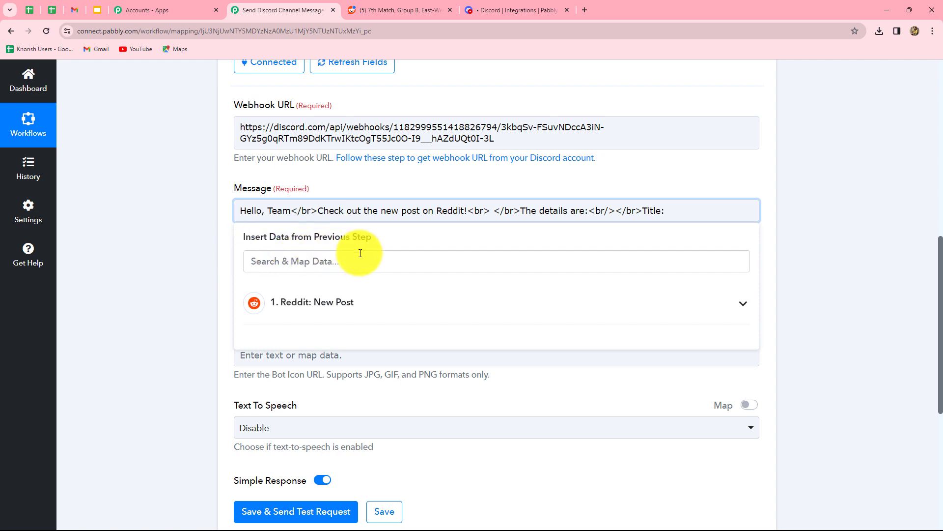
# Map the Reddit post's Data Title after 'Title:' and follow it with a <br/></br> break.
pyautogui.click(373, 313)
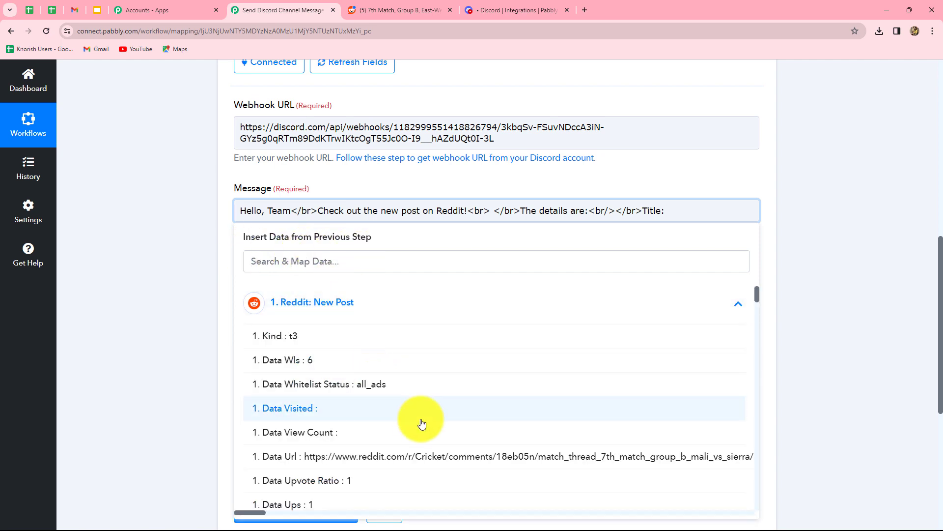
pyautogui.scroll(-8, 421, 424)
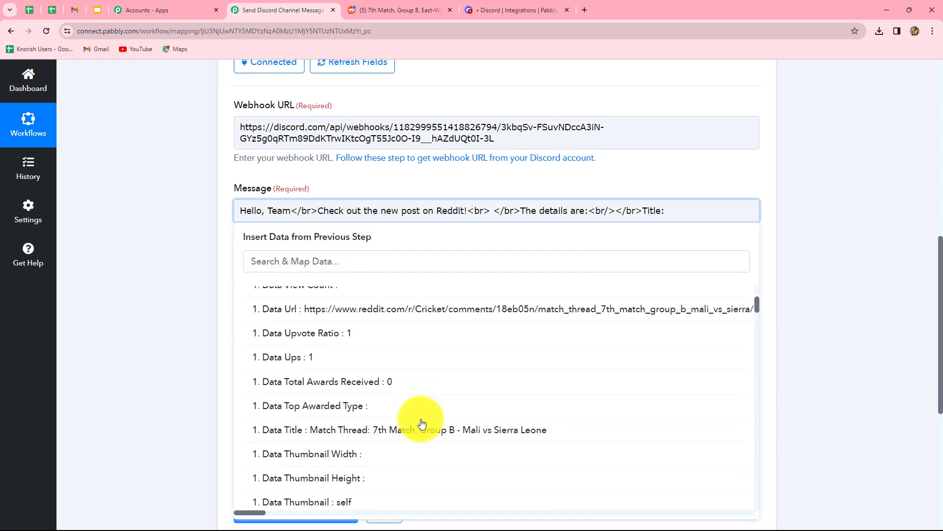
pyautogui.click(294, 264)
pyautogui.write('til')
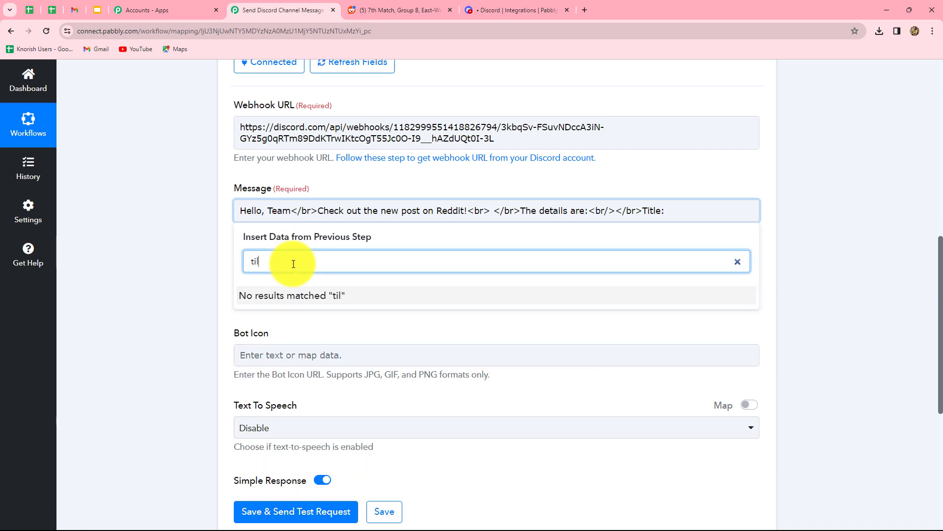
pyautogui.press('BackSpace')
pyautogui.write('t')
pyautogui.click(452, 331)
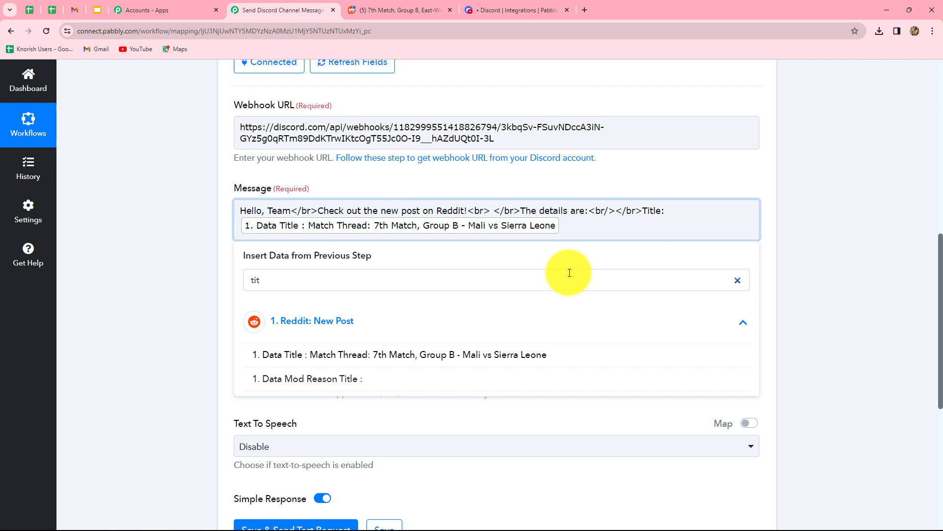
pyautogui.write('<br/></br>')
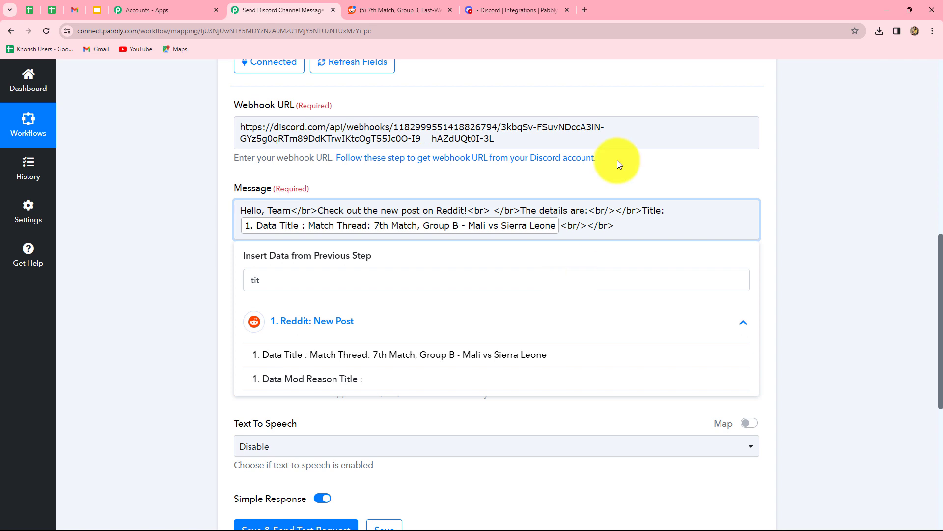
# Add 'link:' to the message and map the post's Data Permalink after it.
pyautogui.write('nk:')
pyautogui.click(299, 276)
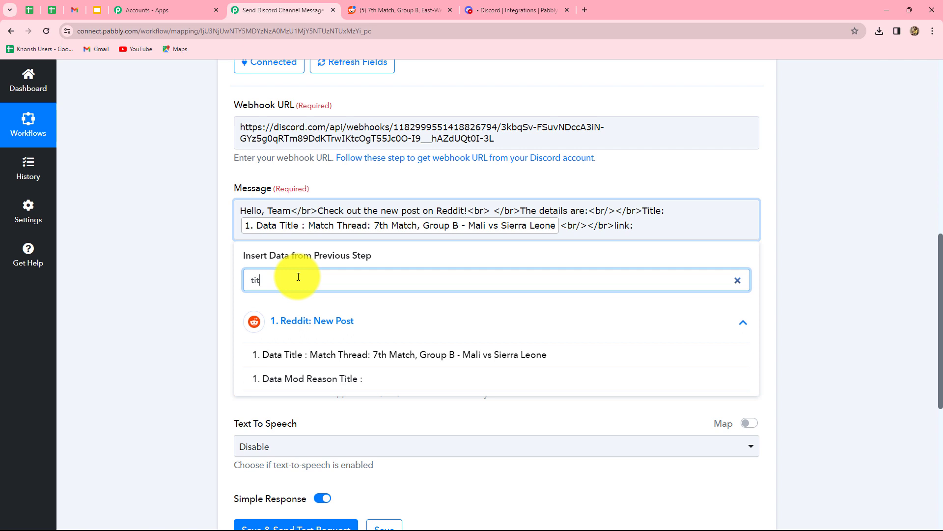
pyautogui.press('BackSpace')
pyautogui.press('BackSpace')
pyautogui.press('BackSpace')
pyautogui.write('link')
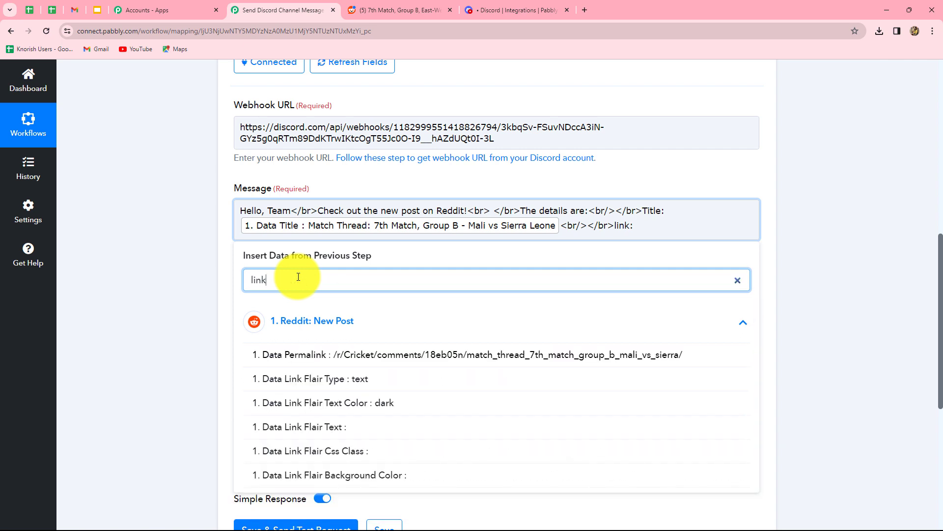
pyautogui.click(344, 354)
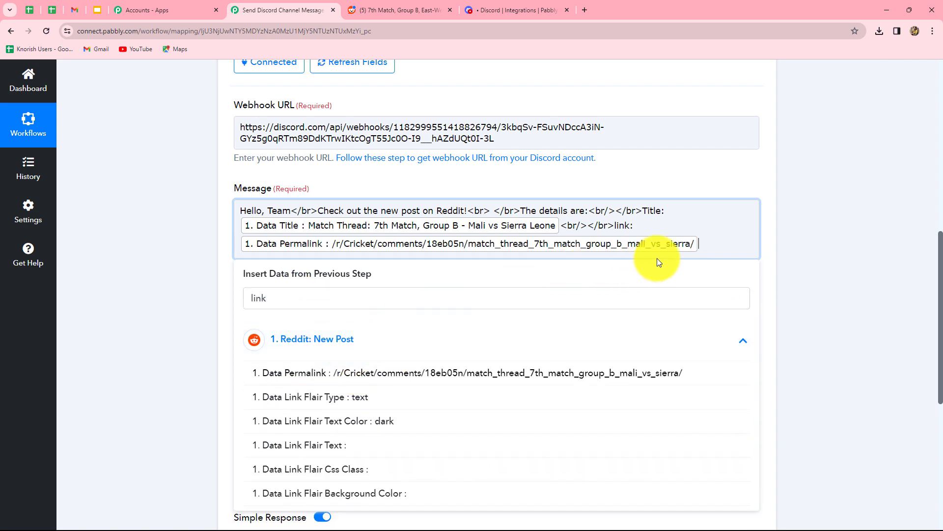
# Add 'community:' followed by the Data Subreddit Name Prefixed field and a line break.
pyautogui.write('<br/>')
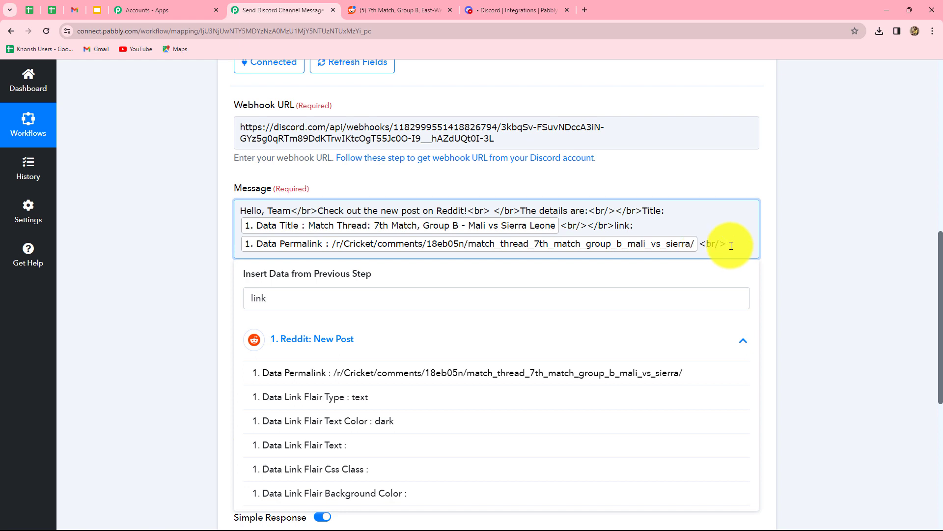
pyautogui.write('</br>community:')
pyautogui.click(334, 348)
pyautogui.click(319, 310)
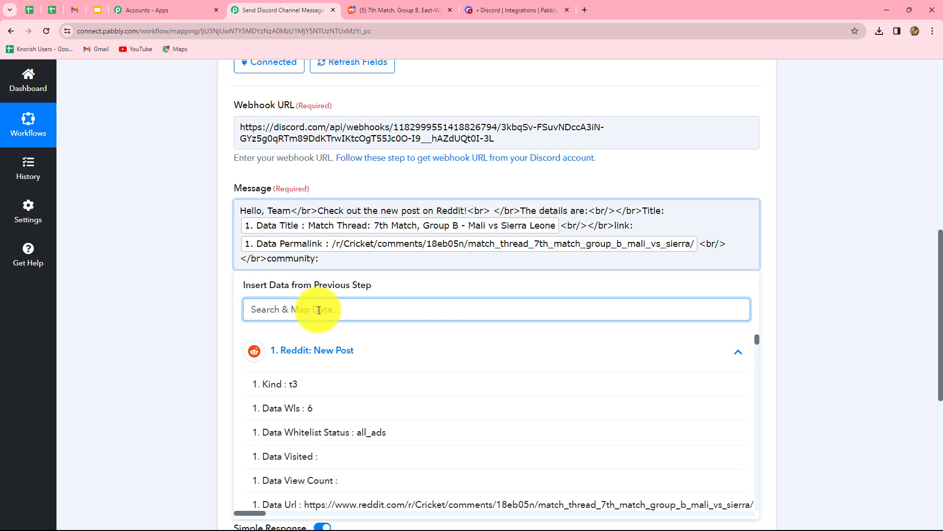
pyautogui.write('sub')
pyautogui.click(398, 431)
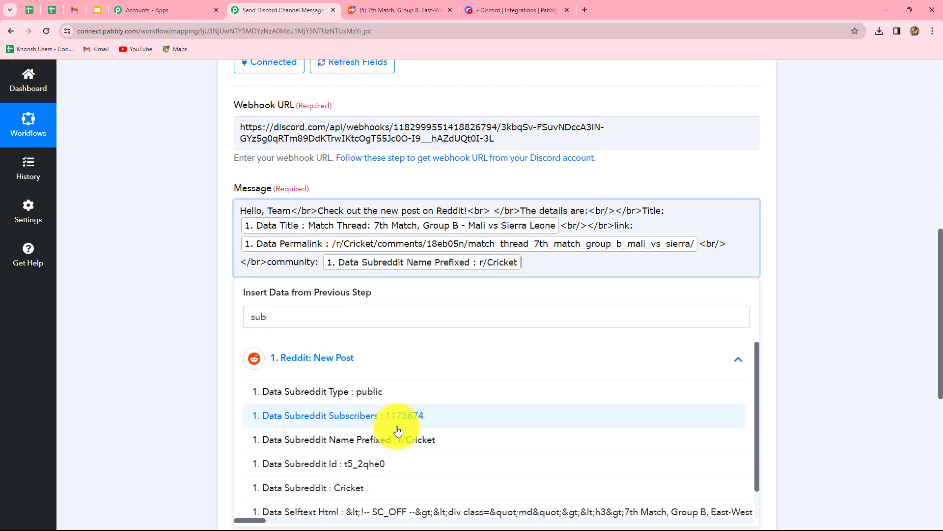
pyautogui.write('<br/></br> Thanks .<br/>.')
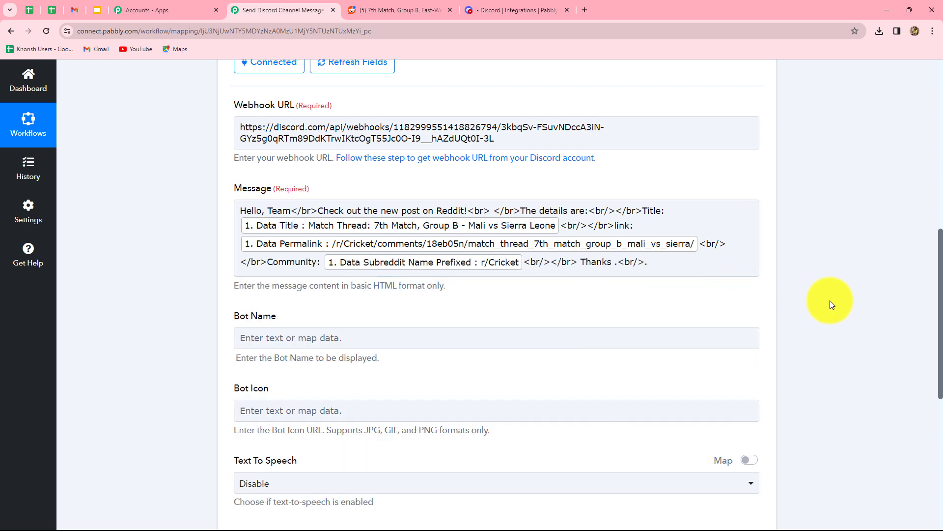
# Copy the webhook name Captain Hook from Discord into Pabbly's Bot Name field.
pyautogui.scroll(-4, 848, 381)
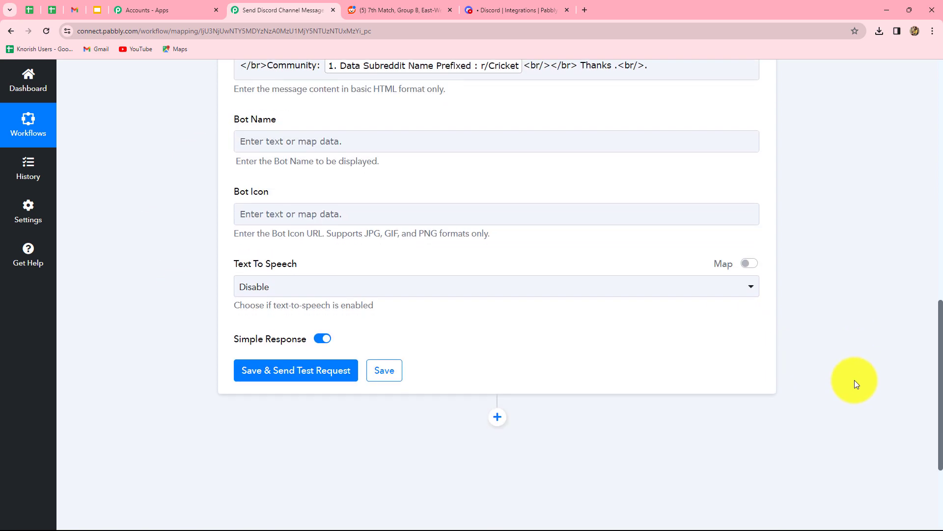
pyautogui.click(523, 3)
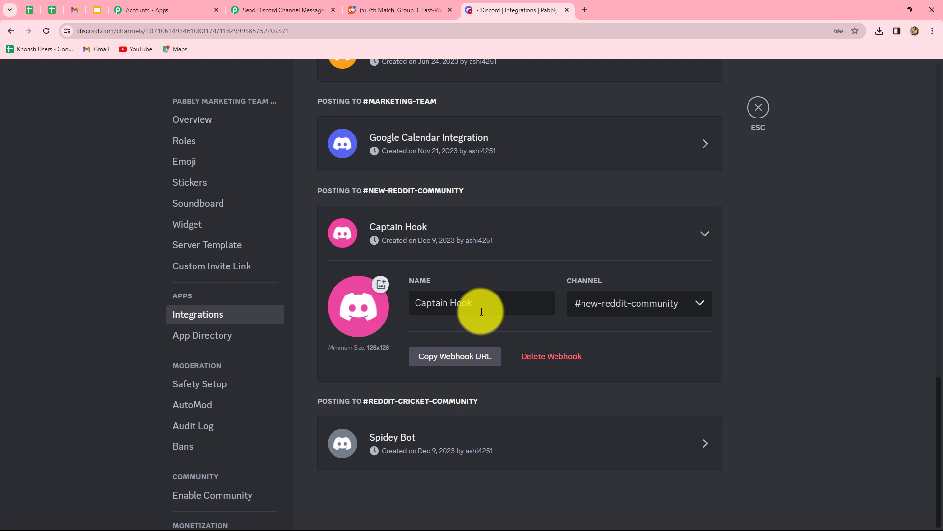
pyautogui.moveTo(484, 308); pyautogui.dragTo(412, 301)
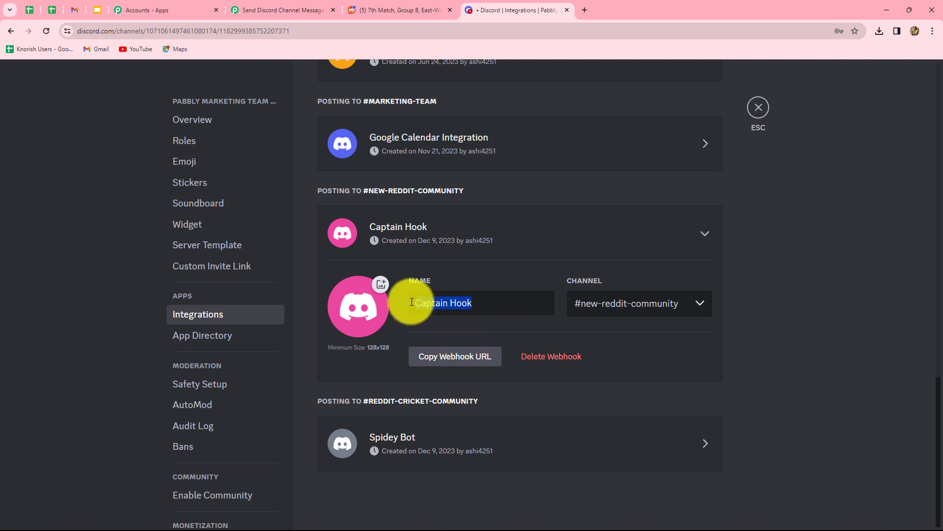
pyautogui.hotkey('ctrl', 'c')
pyautogui.click(283, 9)
pyautogui.click(253, 141)
pyautogui.hotkey('ctrl', 'v')
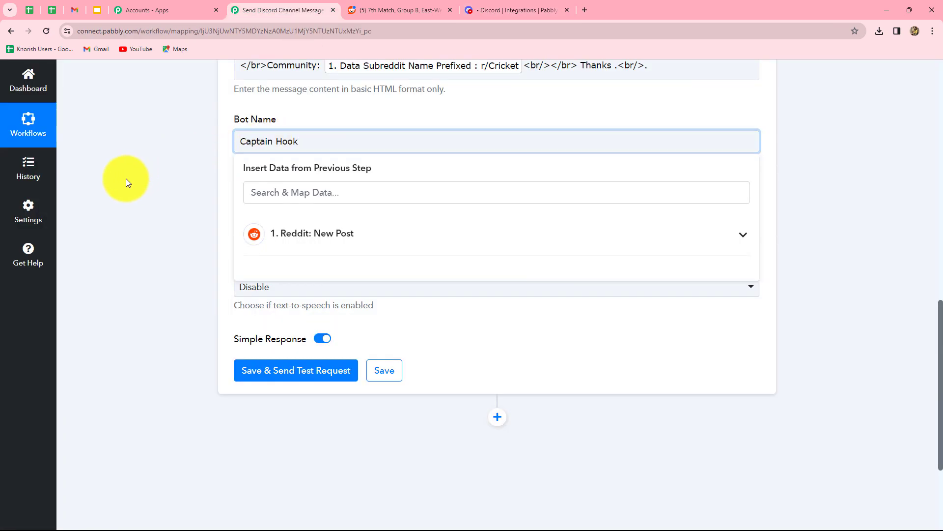
pyautogui.click(126, 178)
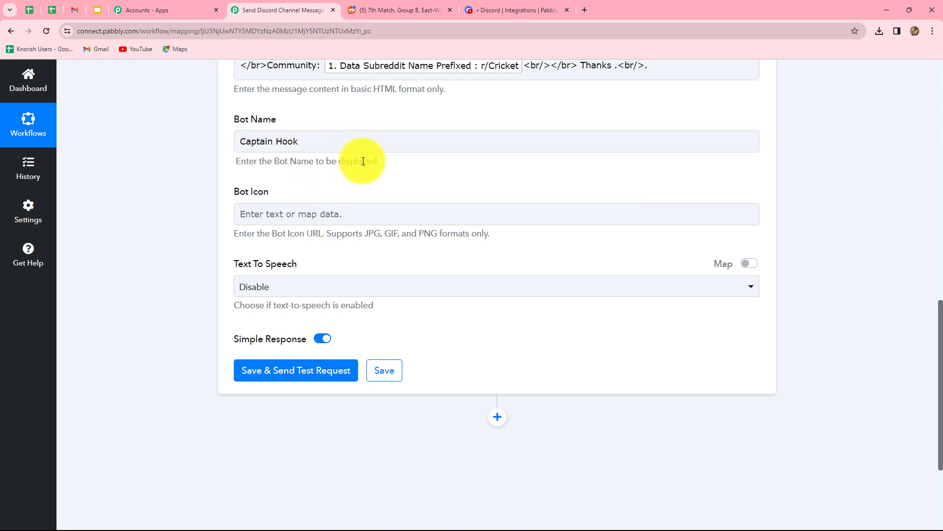
pyautogui.scroll(-3, 447, 228)
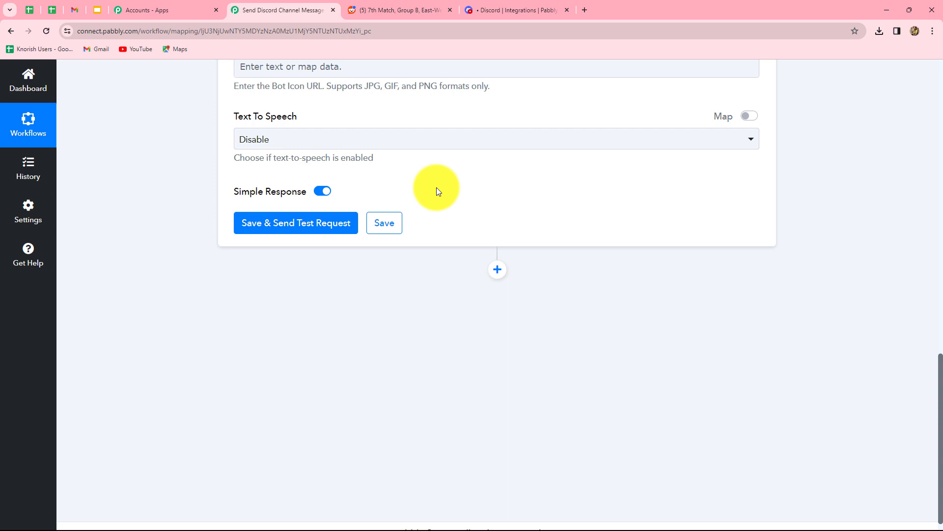
# Keep text-to-speech disabled, then save and send a test request, getting status 204.
pyautogui.click(273, 142)
pyautogui.click(143, 182)
pyautogui.click(268, 228)
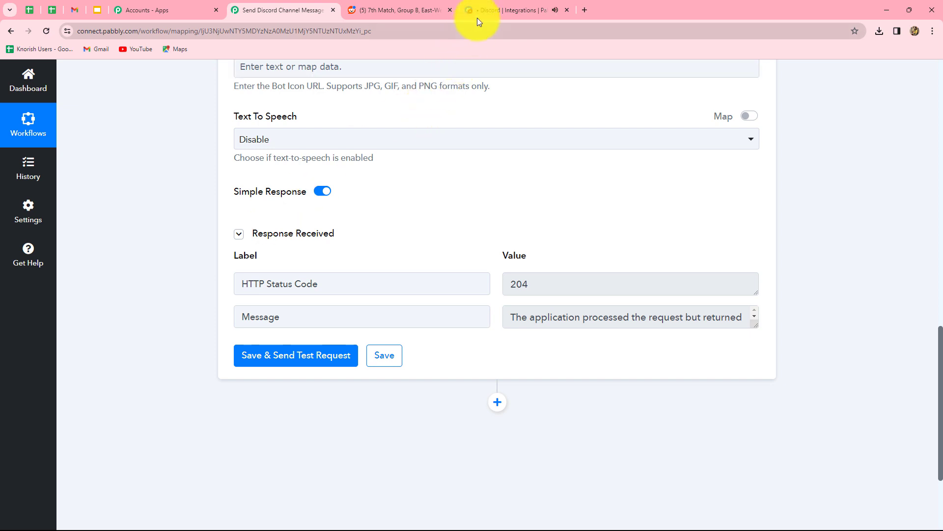
pyautogui.click(502, 12)
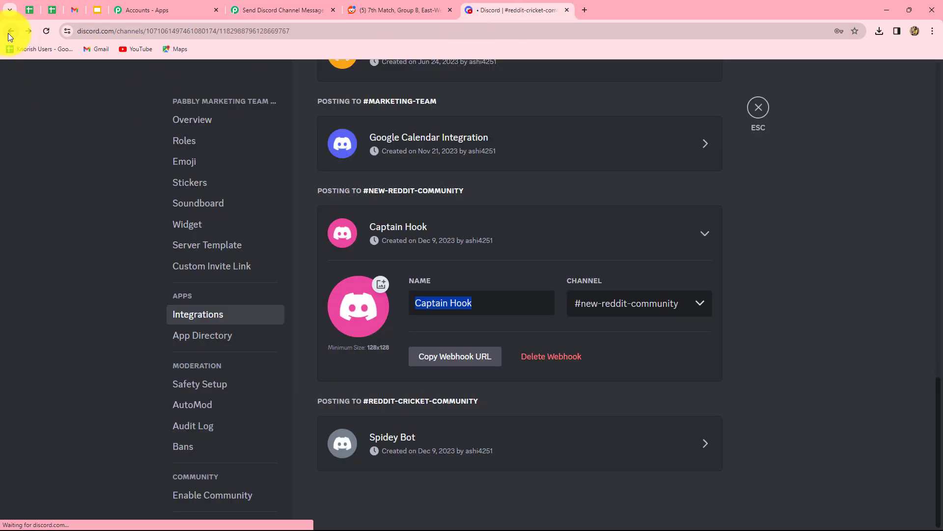
# Check Captain Hook's message in #new-reddit-community against the original Reddit post.
pyautogui.click(758, 107)
pyautogui.click(107, 272)
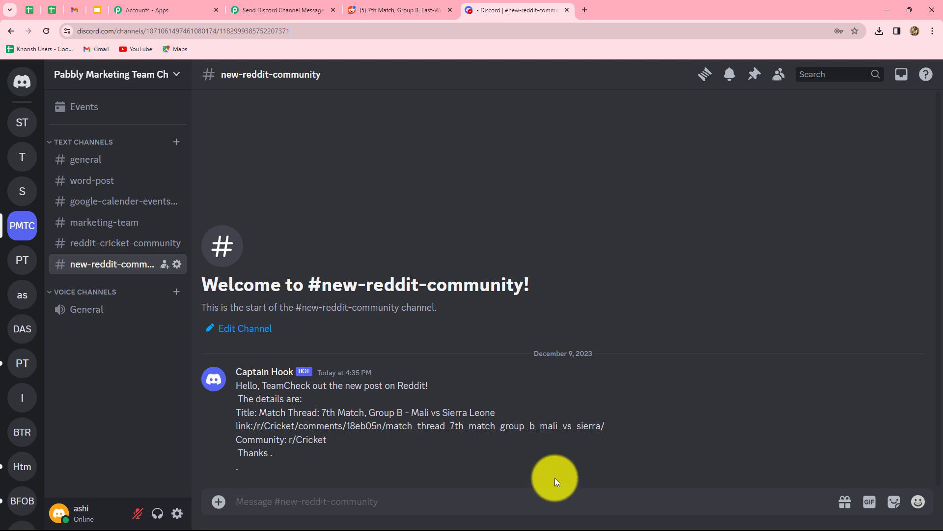
pyautogui.click(388, 10)
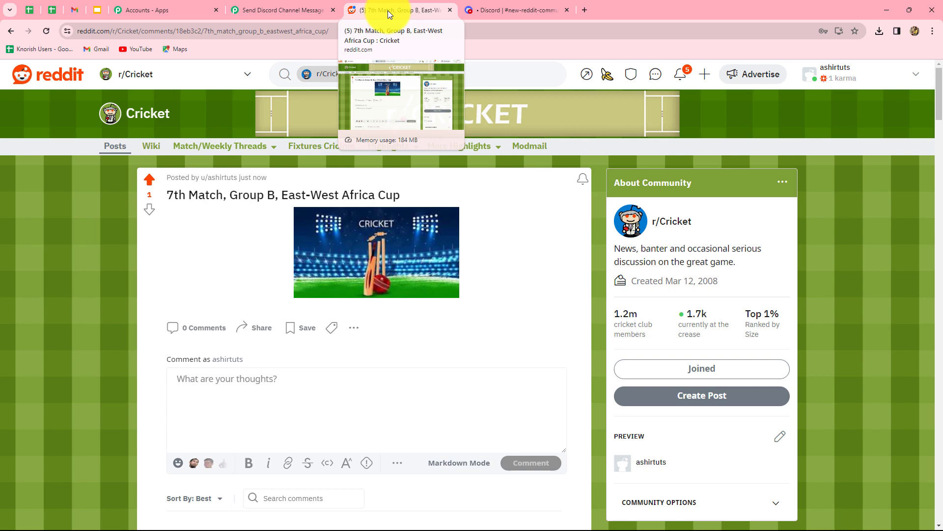
pyautogui.click(514, 10)
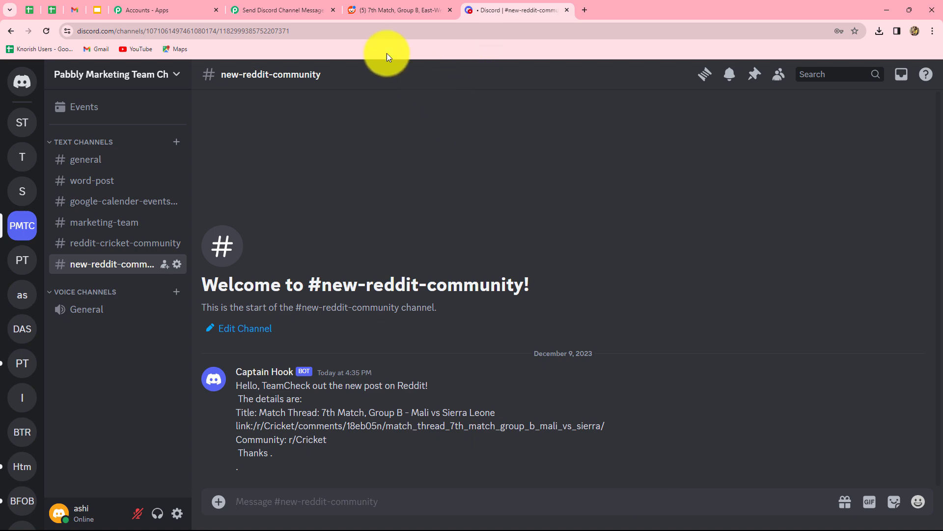
# Collapse the Discord Send Channel Message (HTML) card to show the full workflow overview.
pyautogui.click(312, 12)
pyautogui.scroll(5, 818, 228)
pyautogui.scroll(10, 818, 228)
pyautogui.click(757, 200)
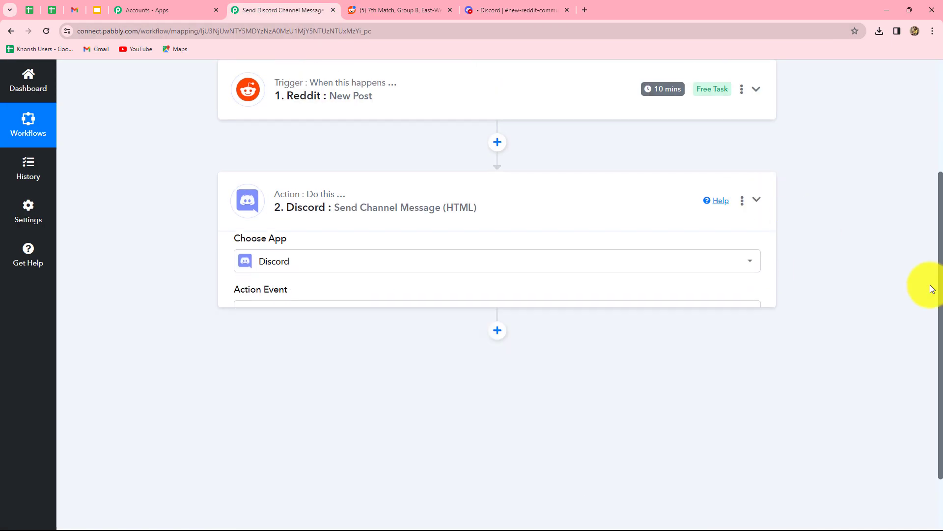
pyautogui.scroll(3, 932, 290)
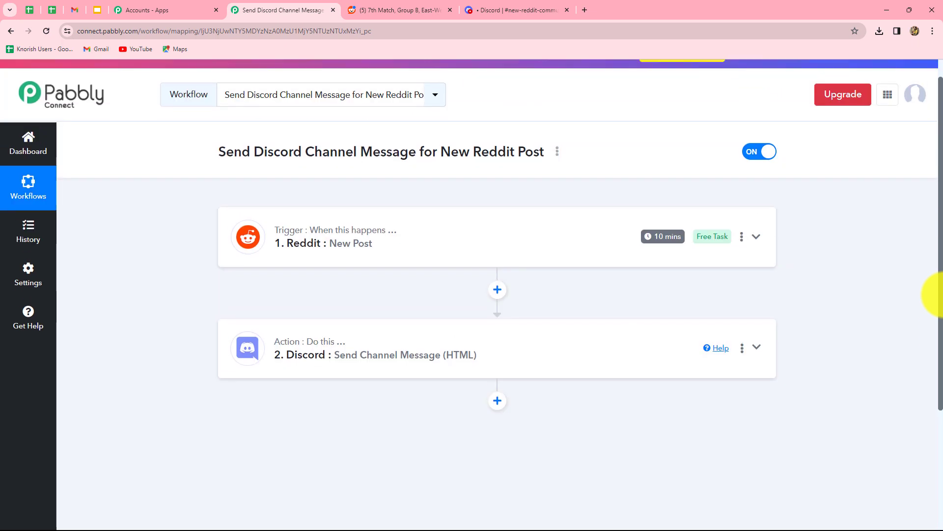